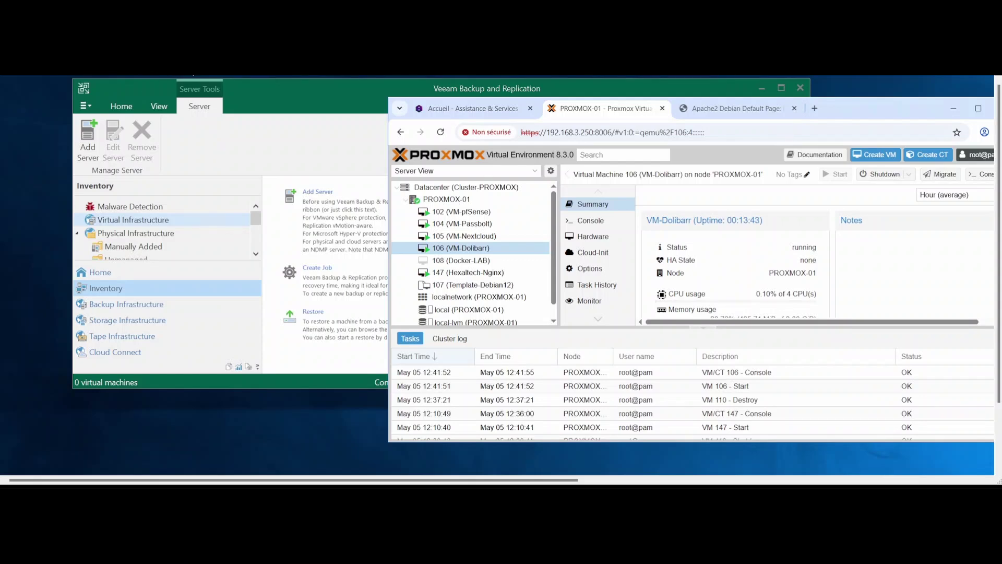
Step: Switch to Veeam Backup and Replication and start adding a Proxmox VE server to the virtual infrastructure
{"action": "left_click", "coordinate": [953, 108]}
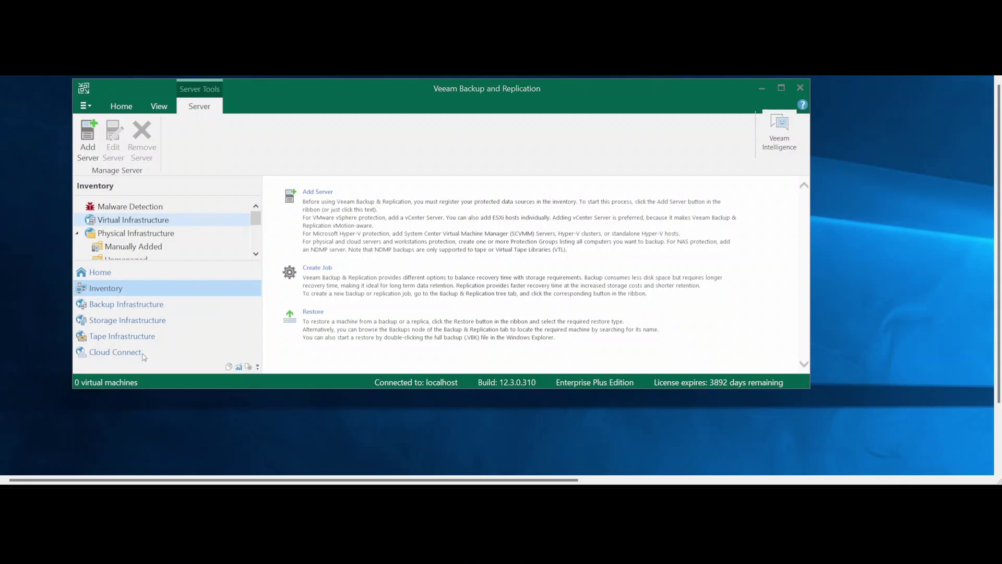
{"action": "left_click", "coordinate": [180, 216]}
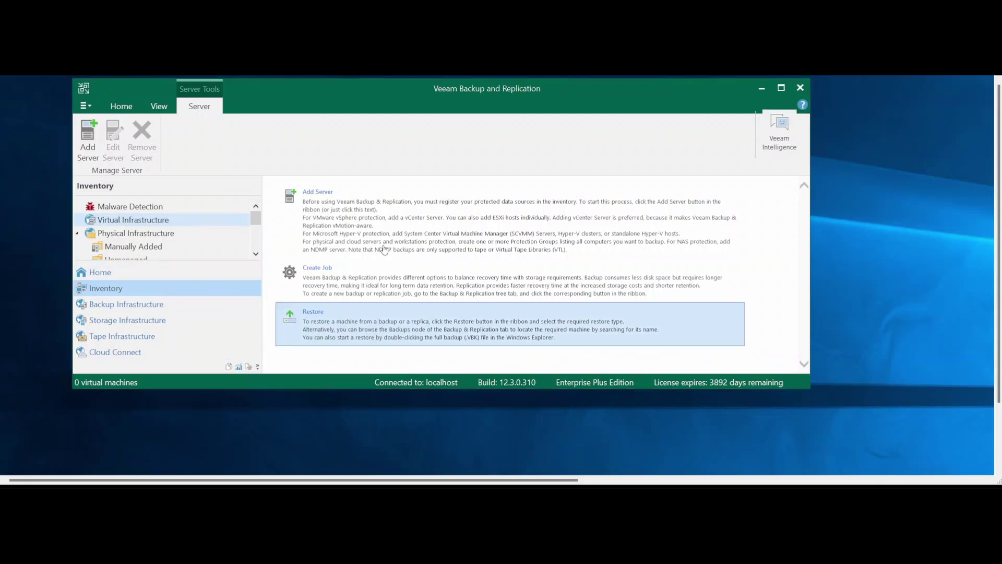
{"action": "left_click", "coordinate": [326, 230]}
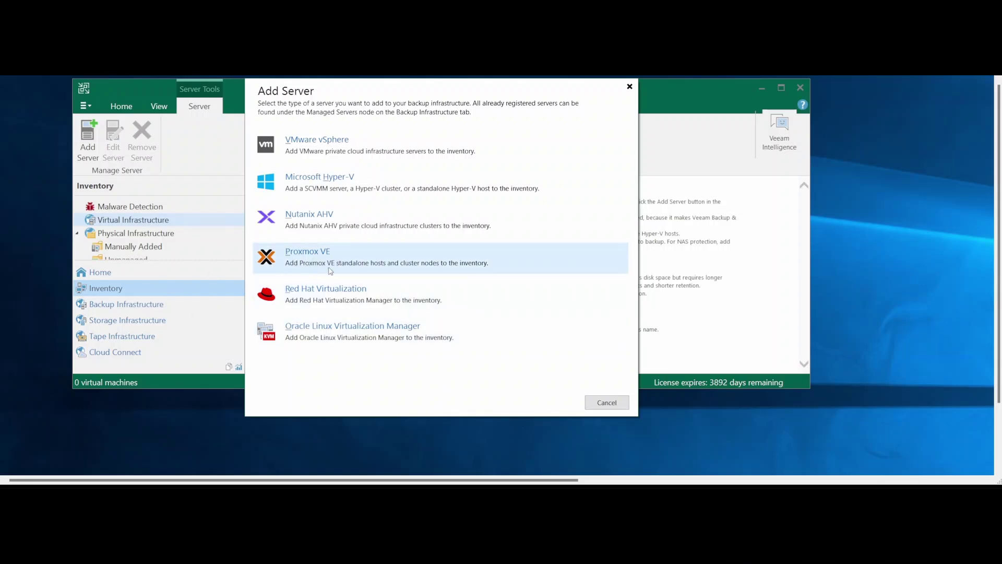
{"action": "left_click", "coordinate": [390, 248]}
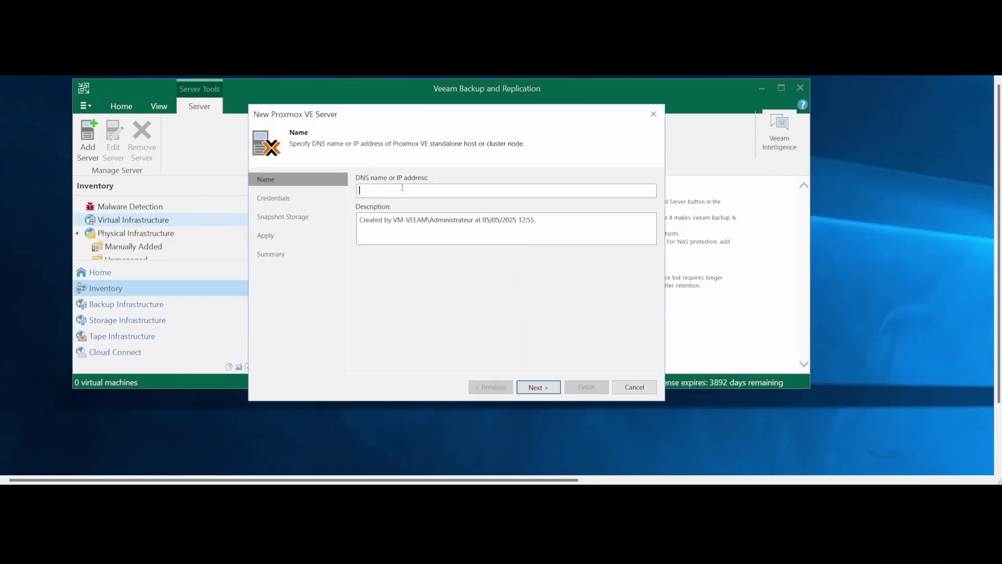
Step: Specify 192.168.3.250 as the Proxmox VE server's address and continue to its credentials
{"action": "type", "text": "192"}
{"action": "key", "text": "BackSpace"}
{"action": "key", "text": "BackSpace"}
{"action": "key", "text": "BackSpace"}
{"action": "type", "text": "192.168.3.2"}
{"action": "key", "text": "Return"}
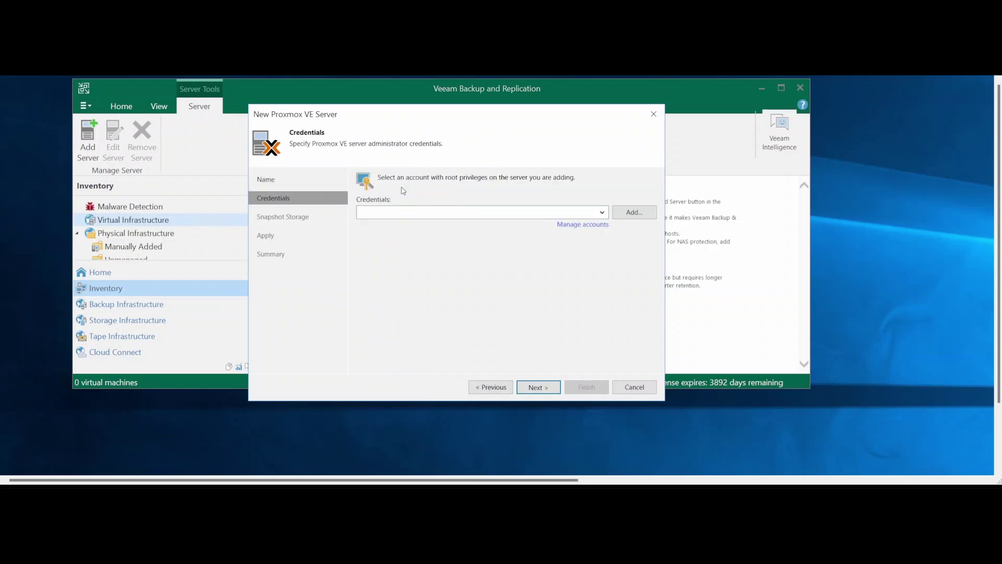
Step: Choose the saved root account as the server credentials and validate the connection to the Proxmox VE server
{"action": "left_click", "coordinate": [432, 212]}
{"action": "left_click", "coordinate": [407, 235]}
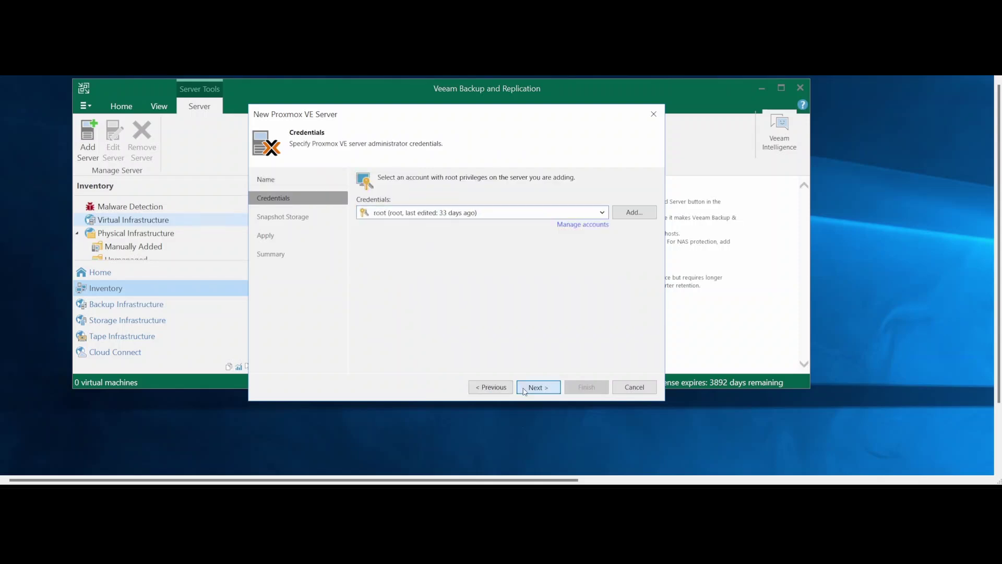
{"action": "left_click", "coordinate": [536, 389]}
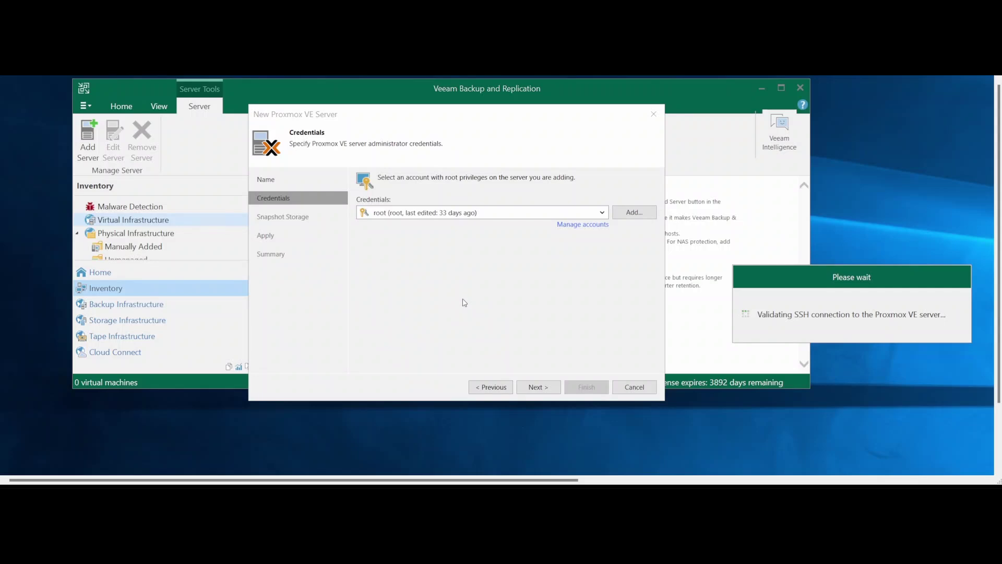
{"action": "left_click", "coordinate": [592, 281]}
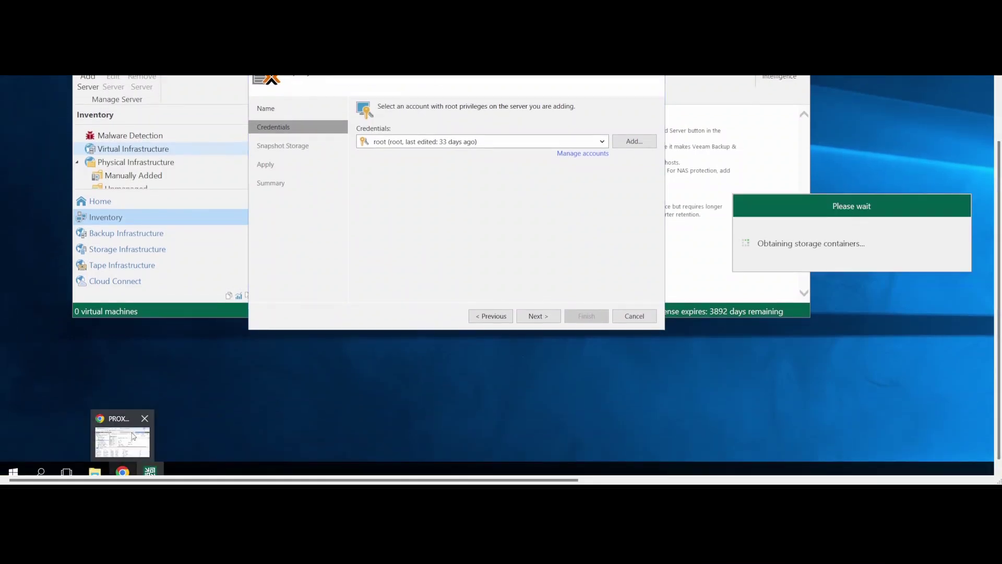
{"action": "left_click", "coordinate": [130, 435]}
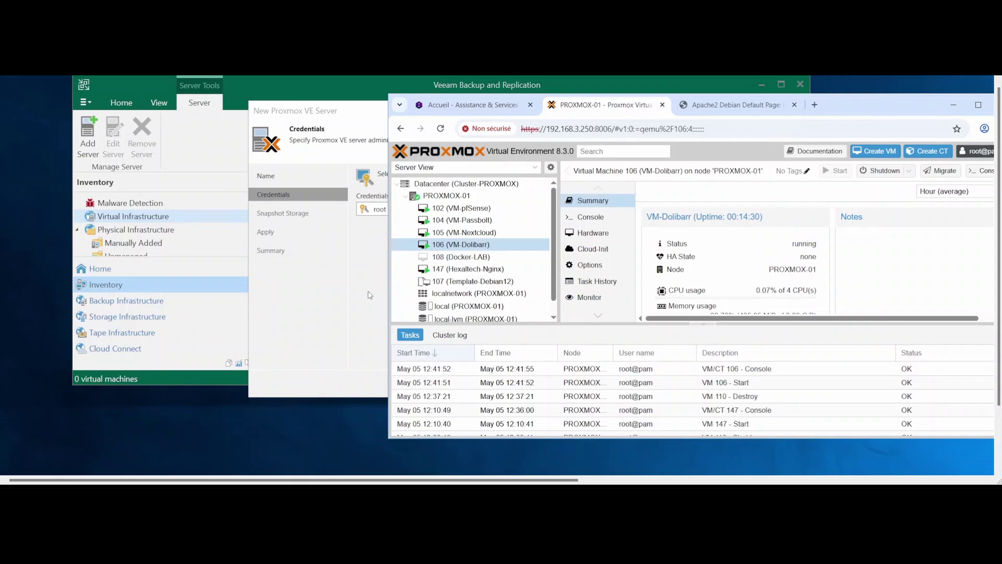
{"action": "left_click", "coordinate": [367, 292]}
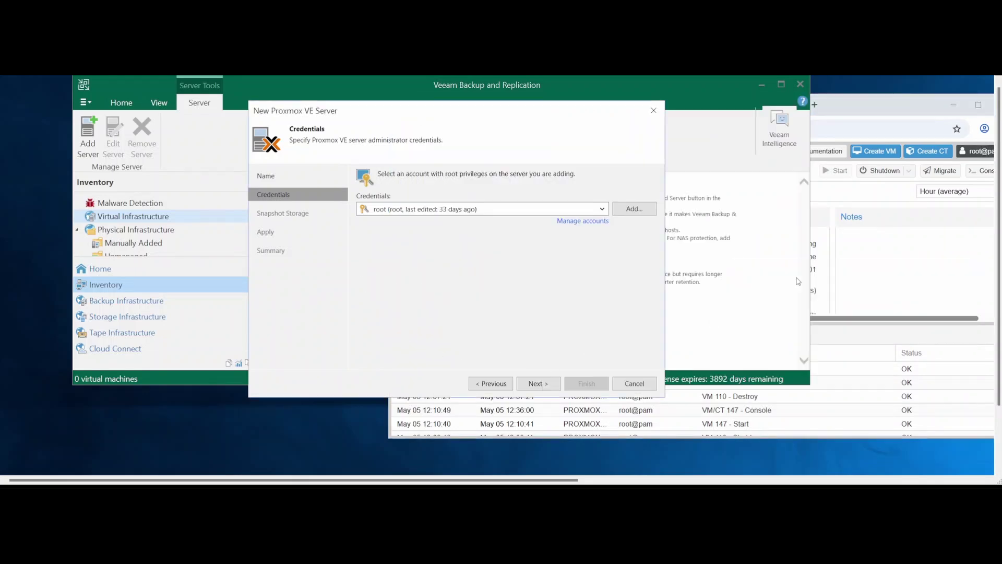
Step: Select local (82,0 GB) as the snapshot storage, apply the configuration and finish registering the Proxmox VE server
{"action": "left_click", "coordinate": [419, 189]}
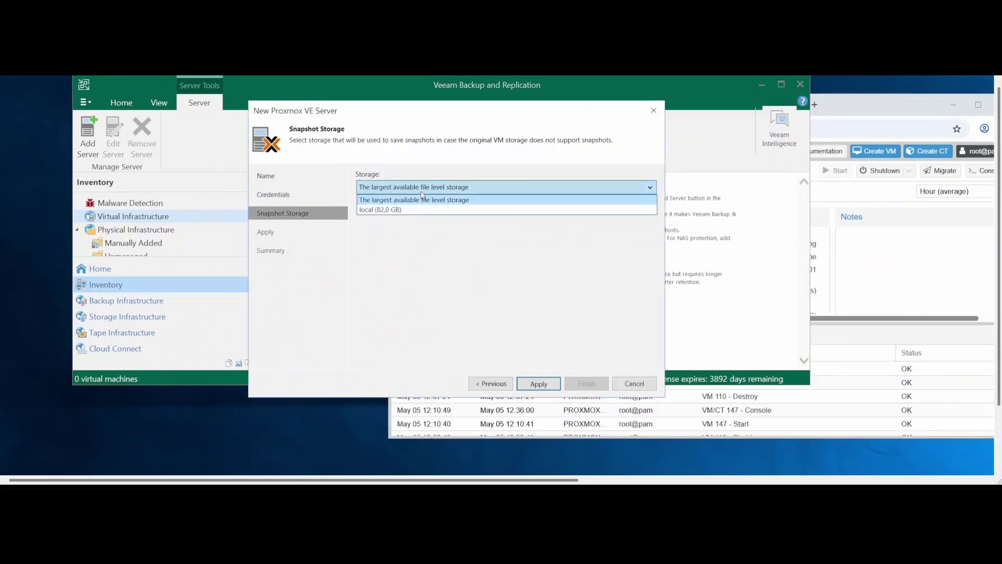
{"action": "left_click", "coordinate": [401, 208]}
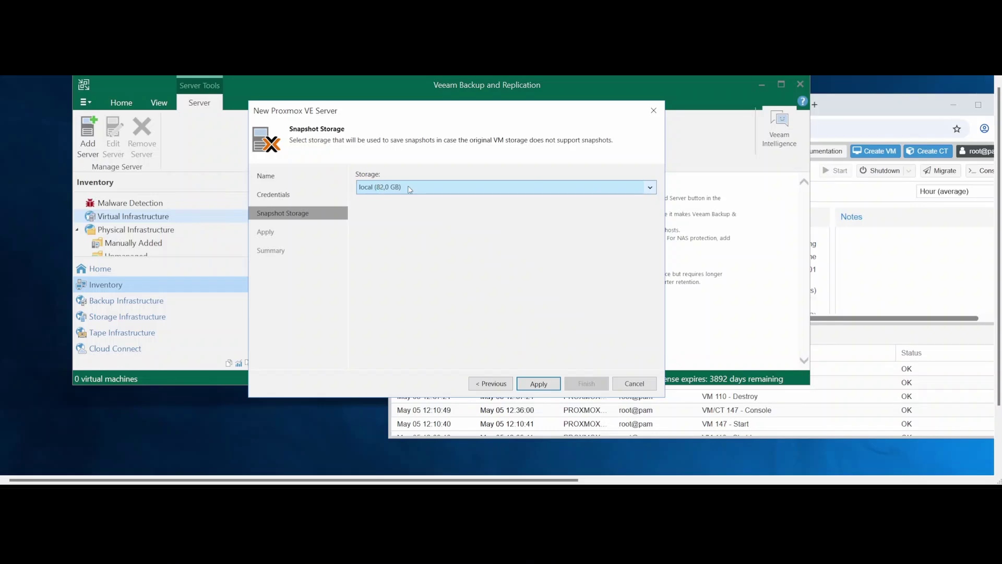
{"action": "left_click", "coordinate": [540, 386]}
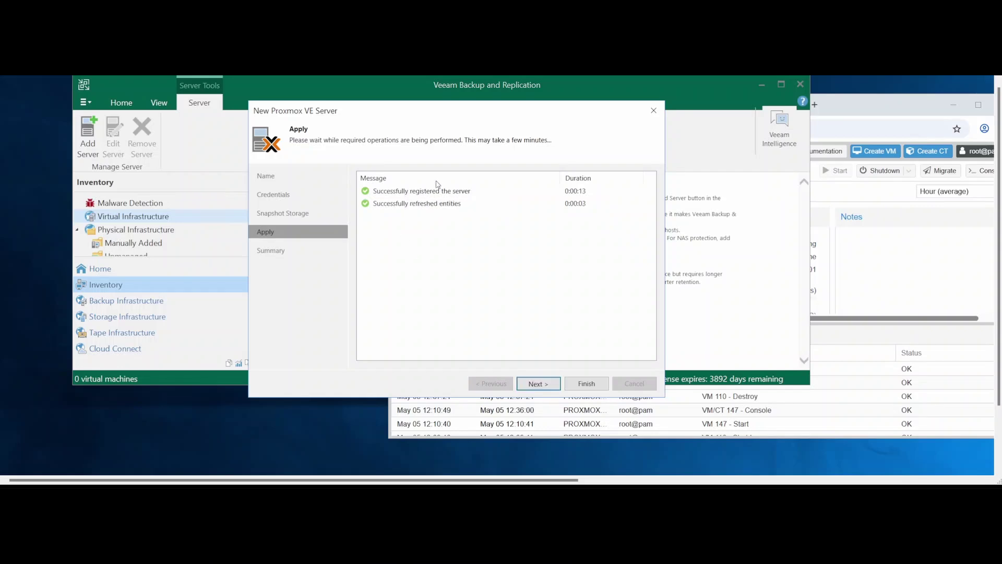
{"action": "left_click", "coordinate": [547, 390]}
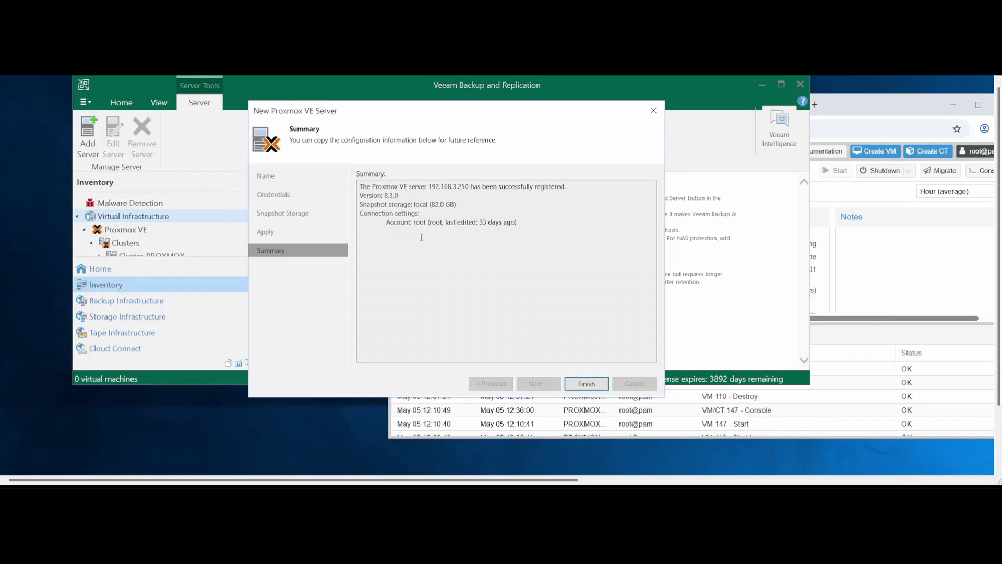
{"action": "left_click", "coordinate": [586, 384]}
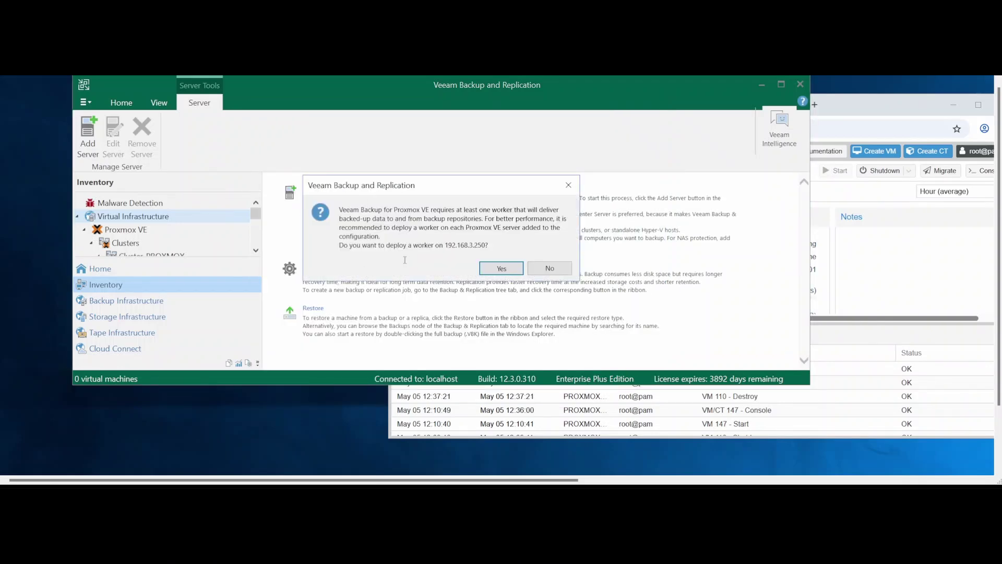
Step: Read the worker deployment question and compare its target host with the Proxmox web interface
{"action": "left_click_drag", "start_coordinate": [373, 186], "coordinate": [386, 187]}
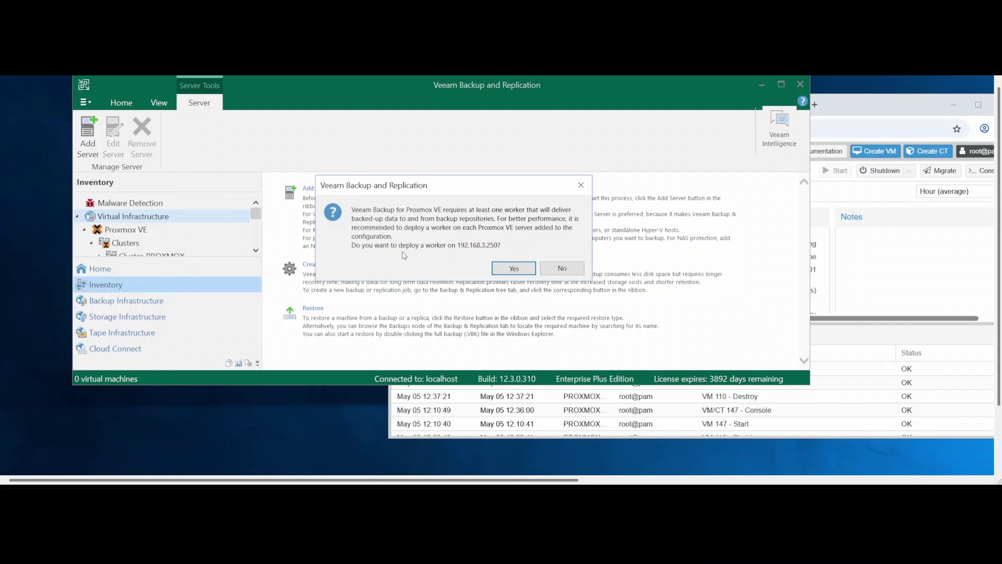
{"action": "mouse_move", "coordinate": [353, 244]}
{"action": "left_mouse_down"}
{"action": "mouse_move", "coordinate": [397, 245]}
{"action": "mouse_move", "coordinate": [353, 245]}
{"action": "left_mouse_up"}
{"action": "left_click_drag", "start_coordinate": [500, 245], "coordinate": [351, 227]}
{"action": "left_click", "coordinate": [387, 244]}
{"action": "left_click_drag", "start_coordinate": [510, 246], "coordinate": [349, 245]}
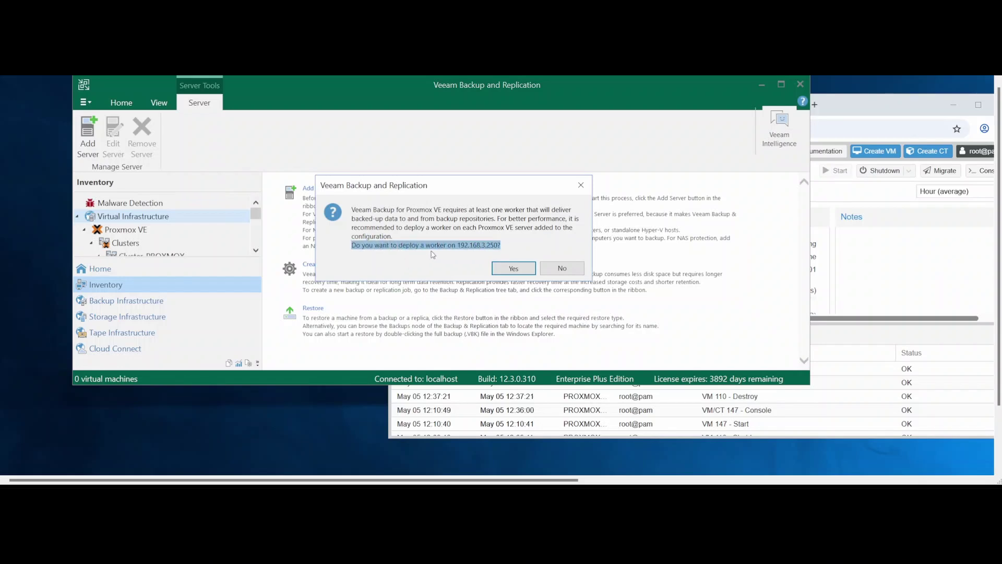
{"action": "left_click", "coordinate": [452, 237]}
{"action": "mouse_move", "coordinate": [455, 245]}
{"action": "left_mouse_down"}
{"action": "mouse_move", "coordinate": [504, 245]}
{"action": "mouse_move", "coordinate": [448, 245]}
{"action": "left_mouse_up"}
{"action": "left_click", "coordinate": [506, 245]}
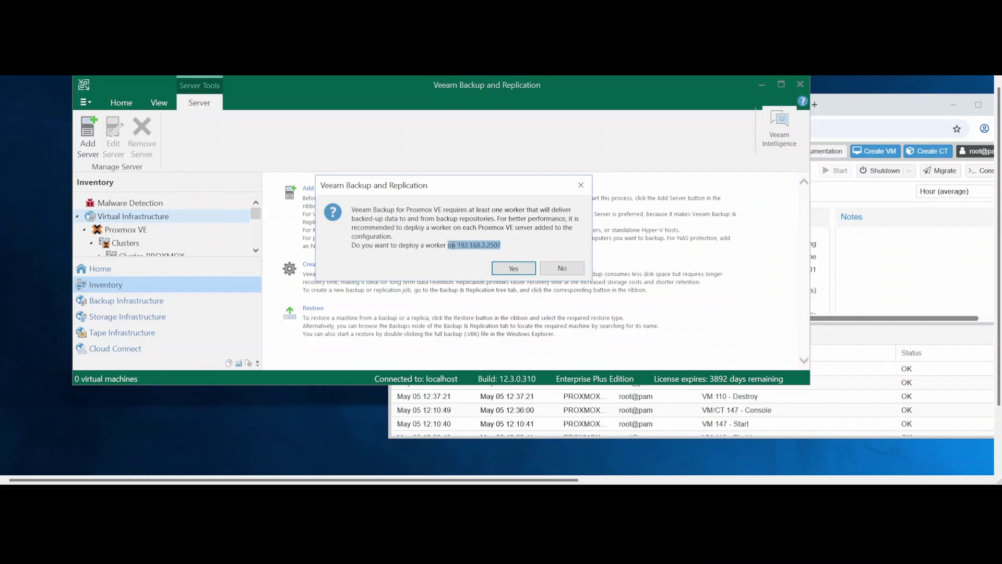
{"action": "left_click", "coordinate": [441, 245]}
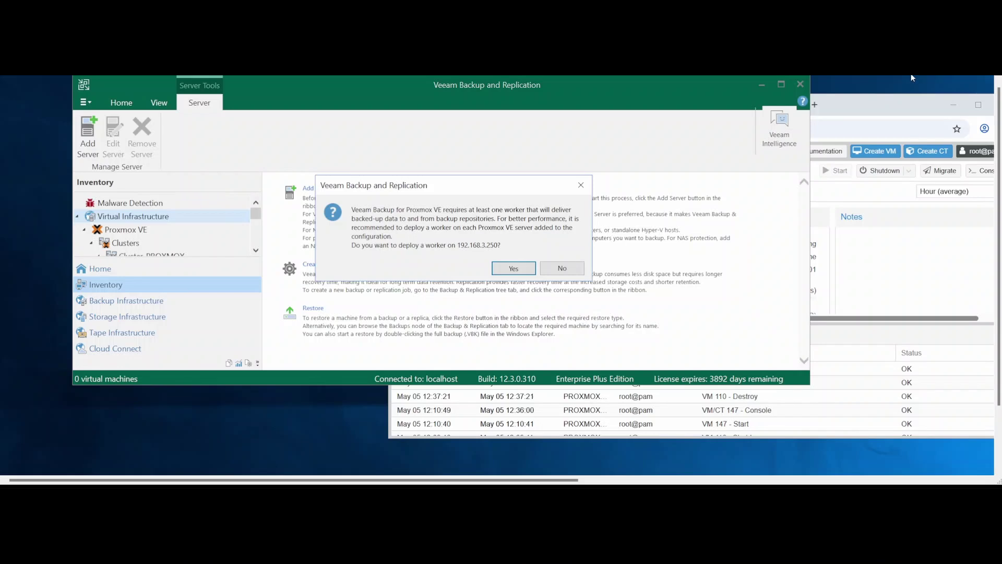
{"action": "left_click", "coordinate": [863, 103]}
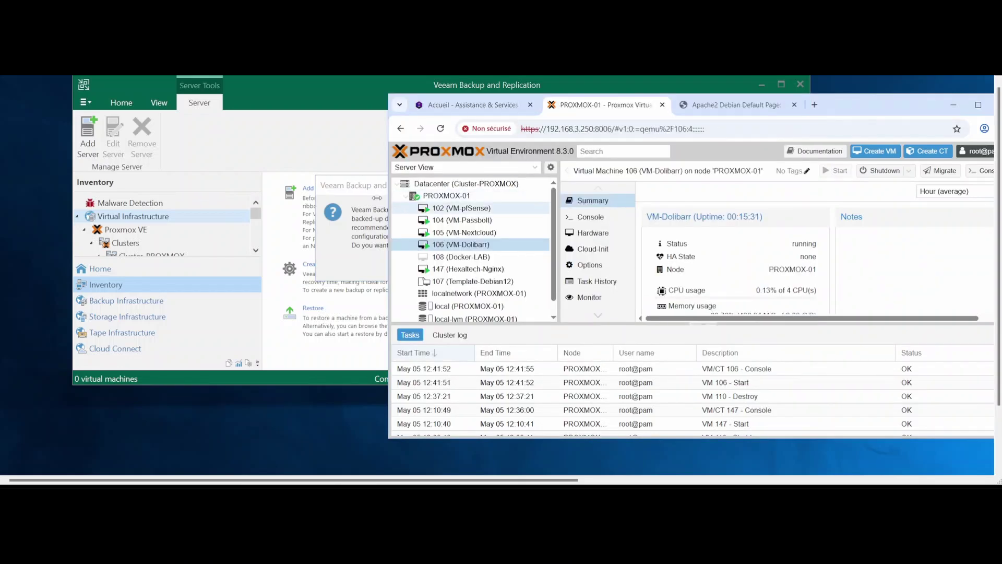
{"action": "left_click", "coordinate": [361, 194]}
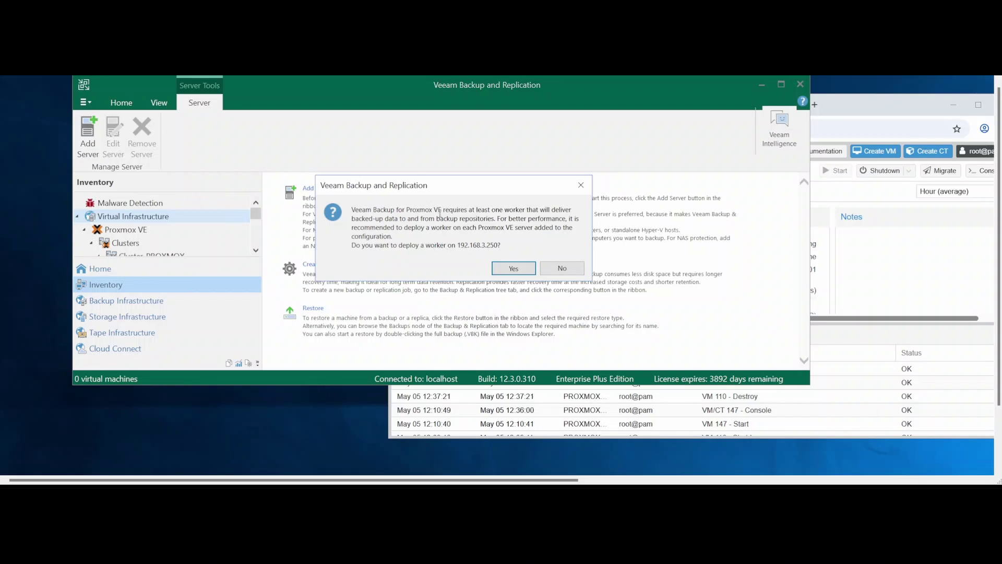
Step: Agree to deploy a worker on 192.168.3.250, name it Worker-LAB and assign it the local-lvm storage
{"action": "left_click", "coordinate": [505, 269]}
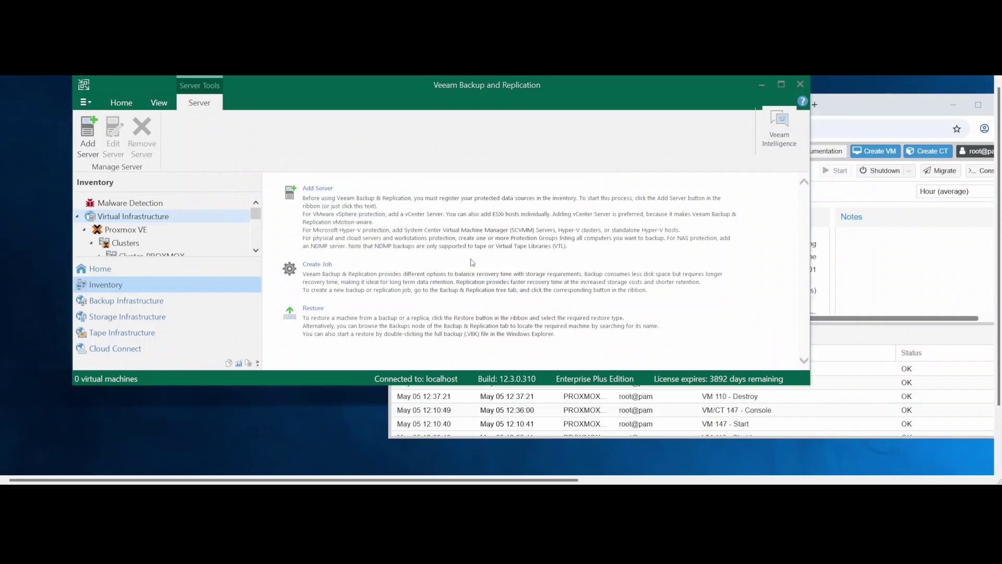
{"action": "left_click_drag", "start_coordinate": [756, 159], "coordinate": [389, 146]}
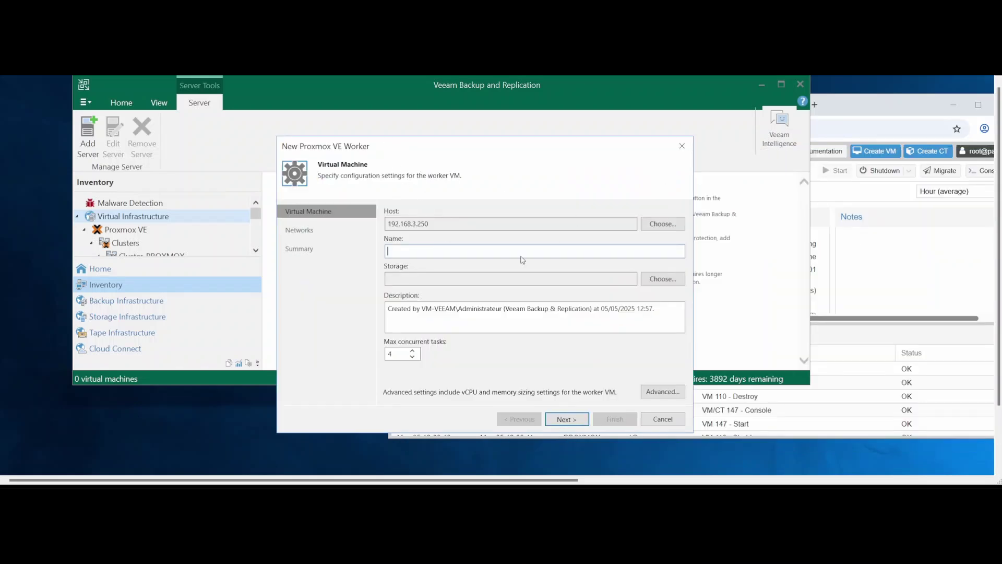
{"action": "type", "text": "Worker-LAB"}
{"action": "left_click", "coordinate": [654, 278]}
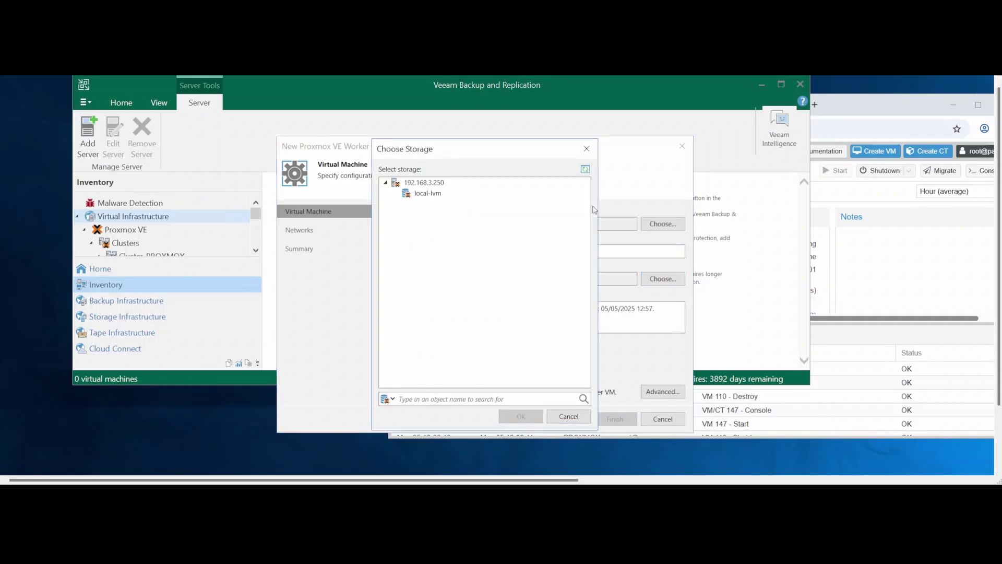
{"action": "left_click_drag", "start_coordinate": [475, 149], "coordinate": [529, 136]}
{"action": "left_click", "coordinate": [485, 183]}
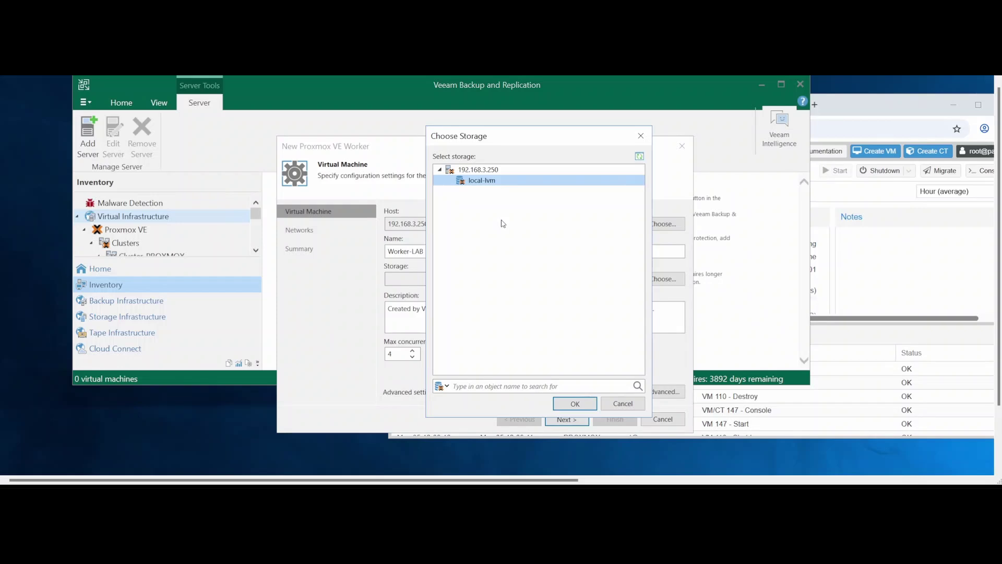
{"action": "left_click", "coordinate": [575, 404]}
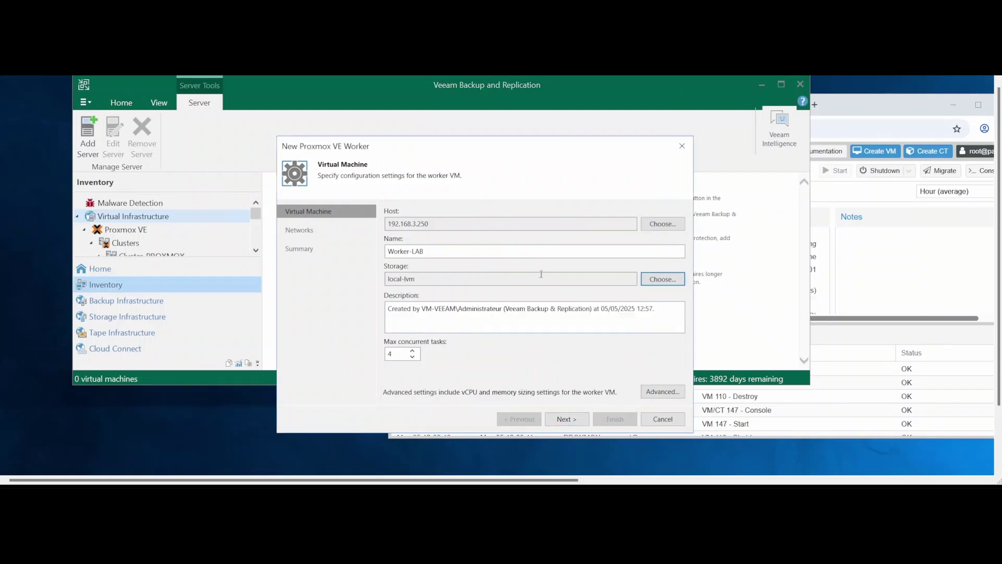
Step: Open the advanced vCPU and memory sizing settings for the worker VM
{"action": "left_click", "coordinate": [398, 354]}
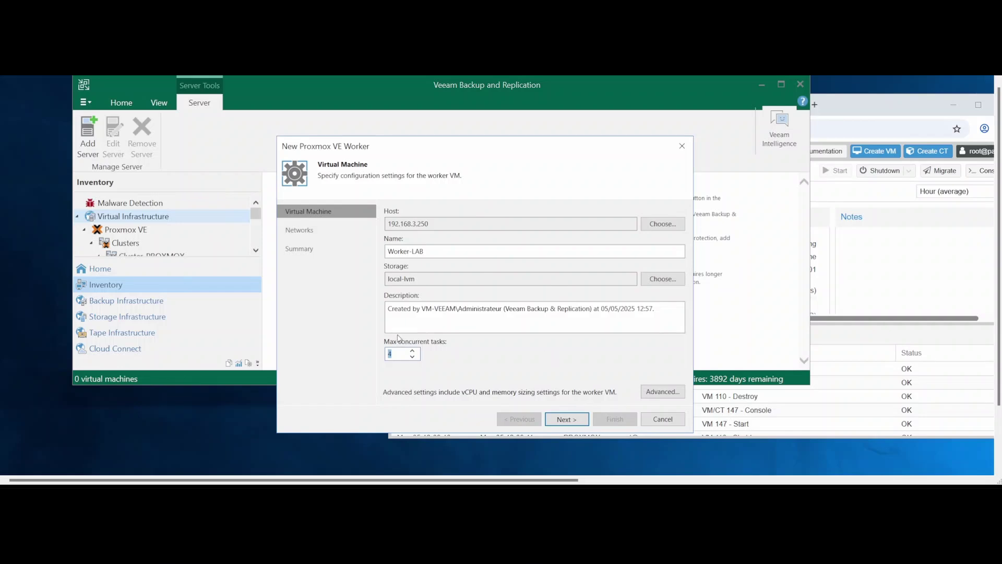
{"action": "left_click", "coordinate": [653, 391]}
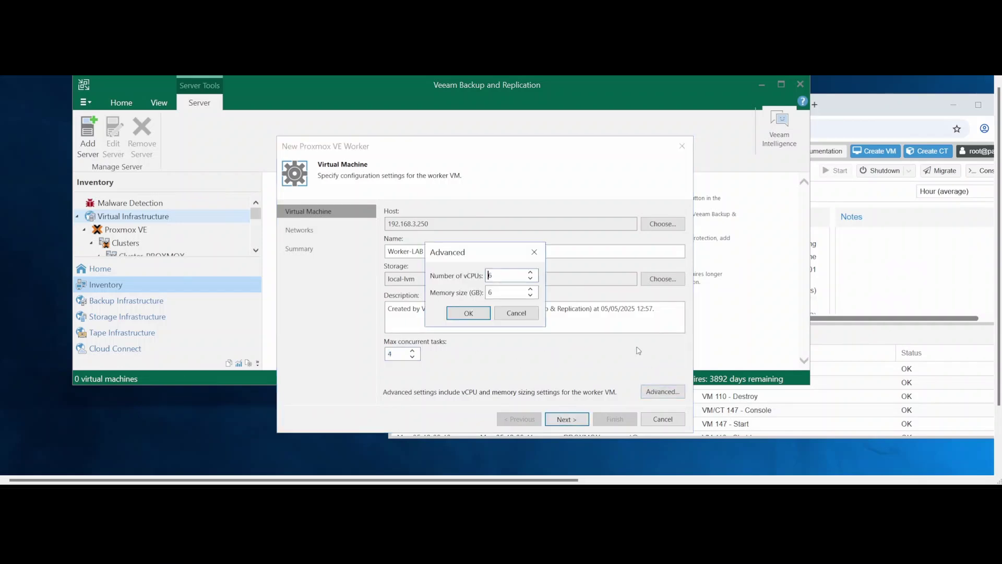
{"action": "left_click_drag", "start_coordinate": [483, 252], "coordinate": [475, 251]}
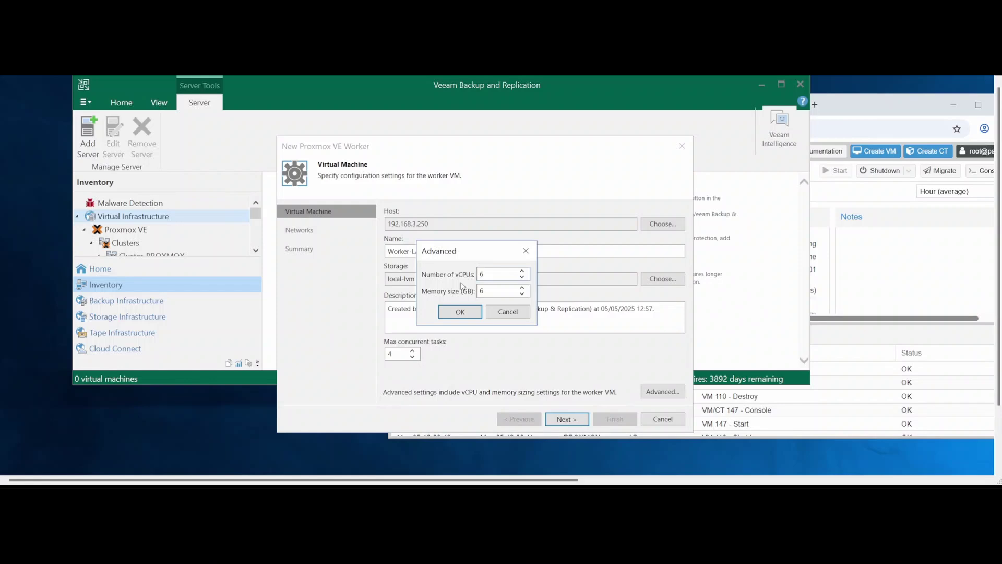
Step: Switch to Proxmox and check the PROXMOX-01 node's summary for its available CPUs
{"action": "left_click", "coordinate": [874, 98]}
{"action": "left_click", "coordinate": [454, 196]}
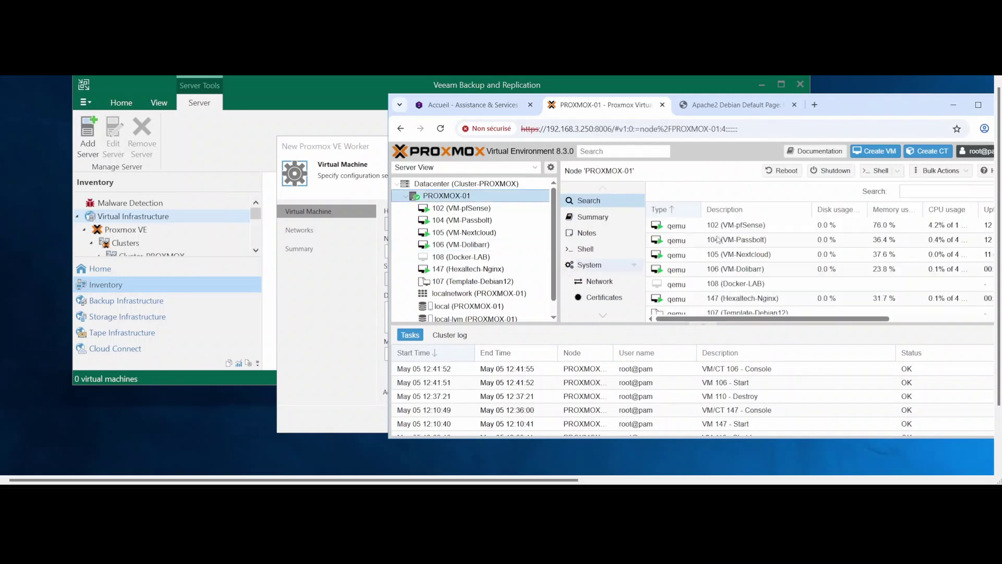
{"action": "left_click", "coordinate": [577, 217]}
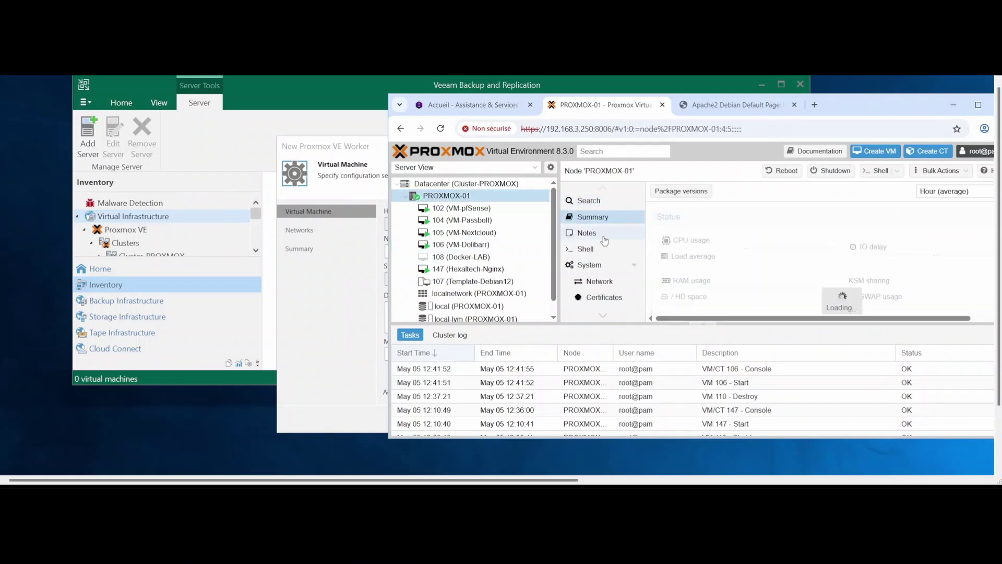
{"action": "left_click_drag", "start_coordinate": [792, 318], "coordinate": [783, 317]}
{"action": "left_click_drag", "start_coordinate": [839, 242], "coordinate": [799, 242]}
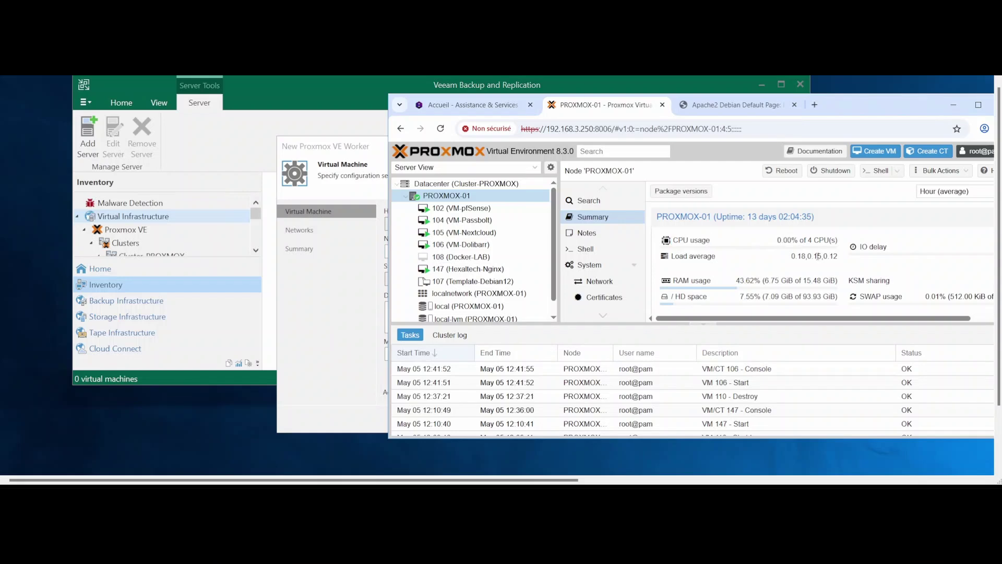
{"action": "double_click", "coordinate": [810, 240]}
Step: Back in Veeam, set the worker to 4 vCPUs and 4 GB of memory, and continue to its network settings
{"action": "left_click", "coordinate": [373, 291]}
{"action": "left_click", "coordinate": [494, 276]}
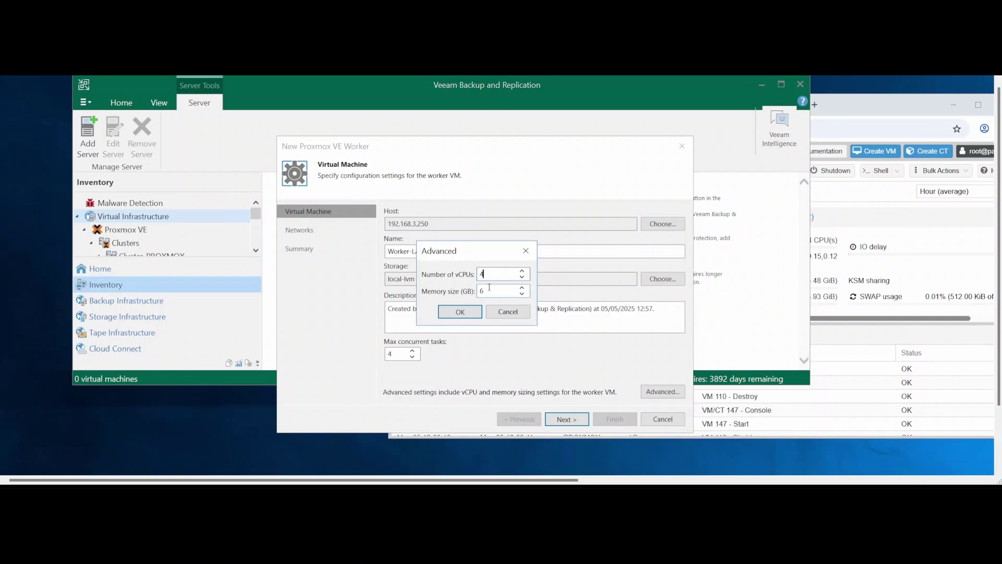
{"action": "double_click", "coordinate": [489, 292]}
{"action": "left_click_drag", "start_coordinate": [467, 256], "coordinate": [474, 257]}
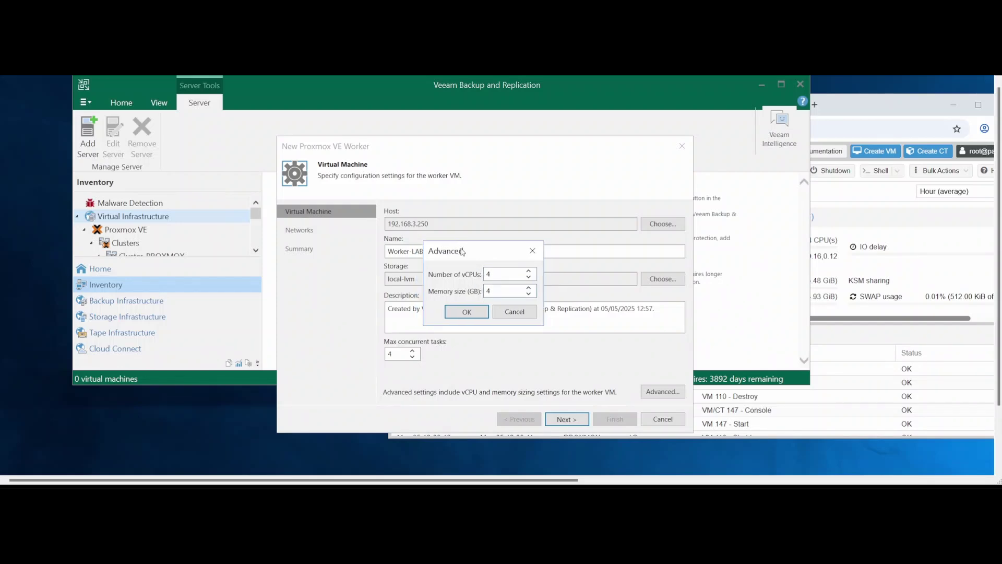
{"action": "left_click", "coordinate": [451, 311]}
{"action": "left_click", "coordinate": [573, 422]}
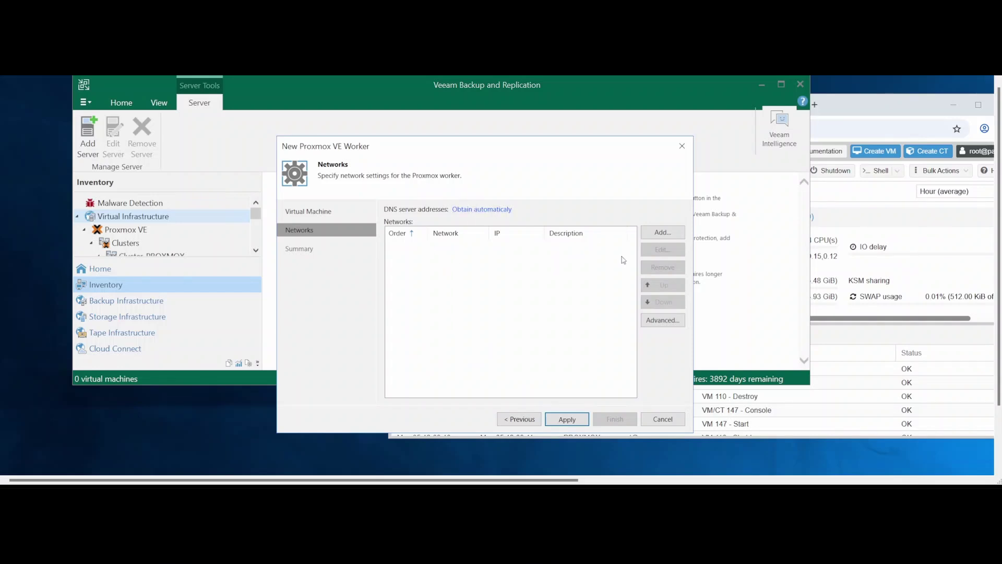
Step: Set the worker's DNS servers manually to 8.8.8.8 (preferred) and 8.8.4.4 (alternate)
{"action": "left_click", "coordinate": [463, 209]}
{"action": "left_click", "coordinate": [475, 283]}
{"action": "left_click", "coordinate": [495, 299]}
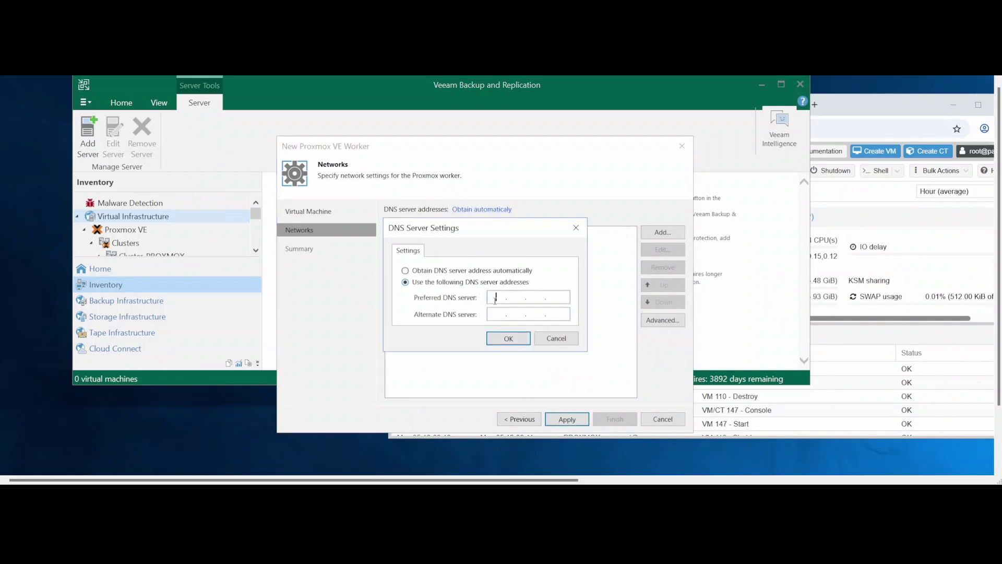
{"action": "type", "text": "8.8.8.8"}
{"action": "left_click", "coordinate": [507, 339]}
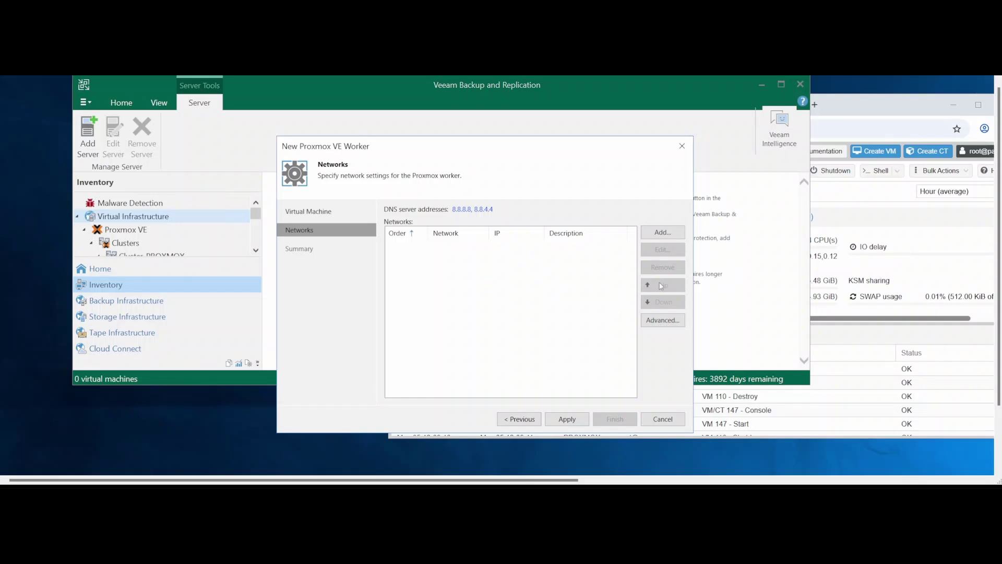
Step: Add the Network_VM network to the worker, keeping its IP address obtained automatically
{"action": "left_click", "coordinate": [666, 237]}
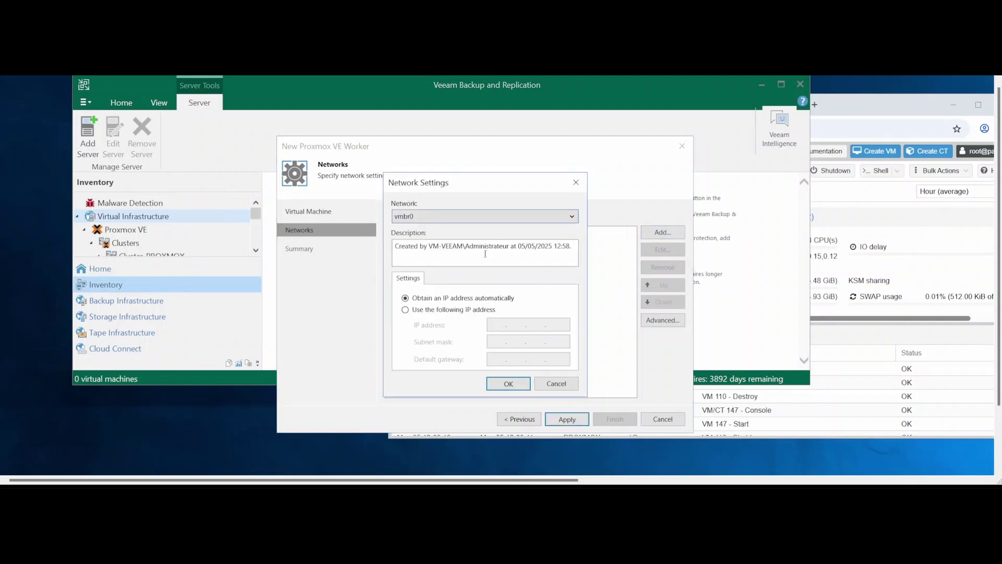
{"action": "left_click", "coordinate": [469, 217]}
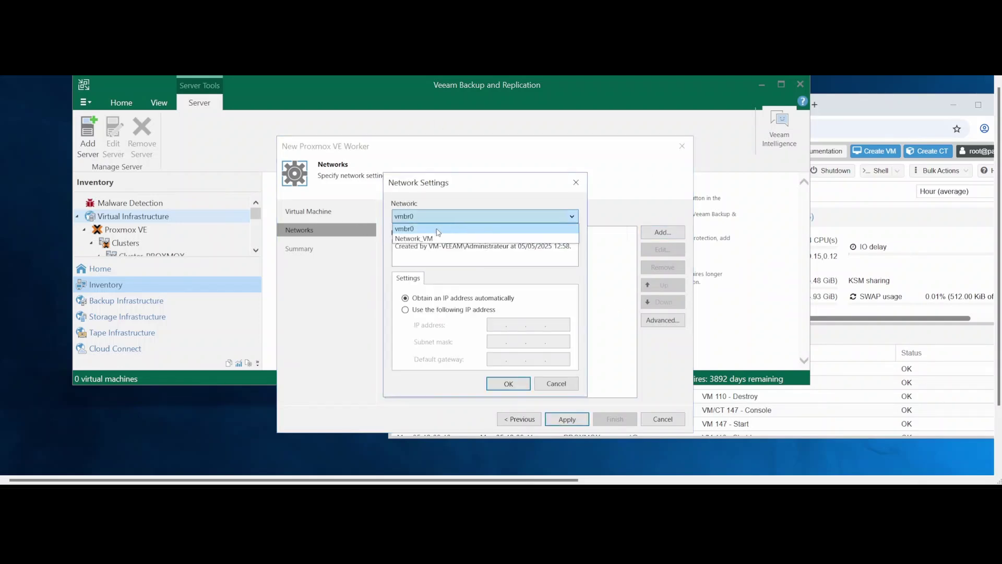
{"action": "left_click", "coordinate": [415, 240]}
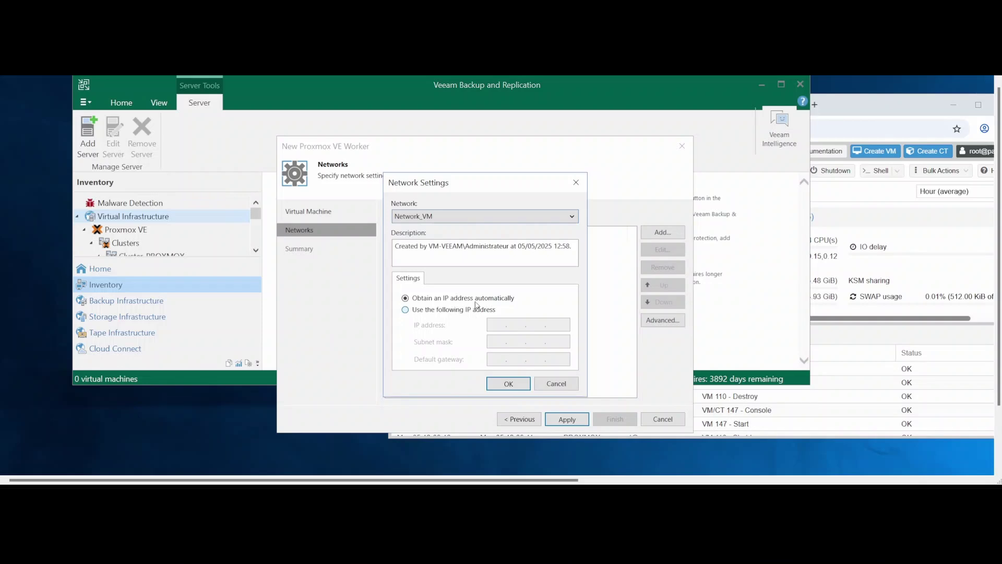
{"action": "left_click", "coordinate": [509, 383]}
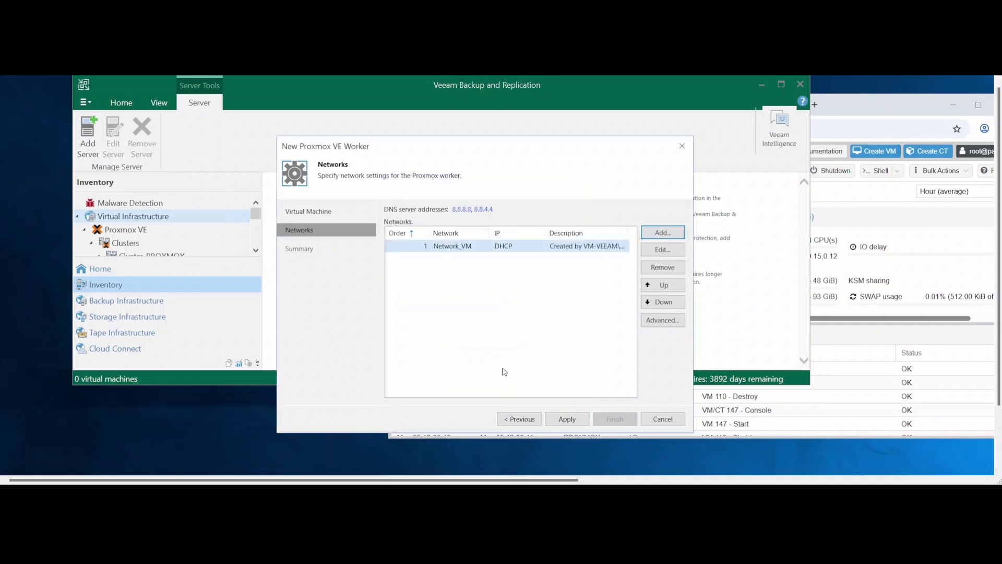
Step: Apply the worker settings, finish with the configuration test enabled, and close the test log once it is done
{"action": "left_click", "coordinate": [562, 420]}
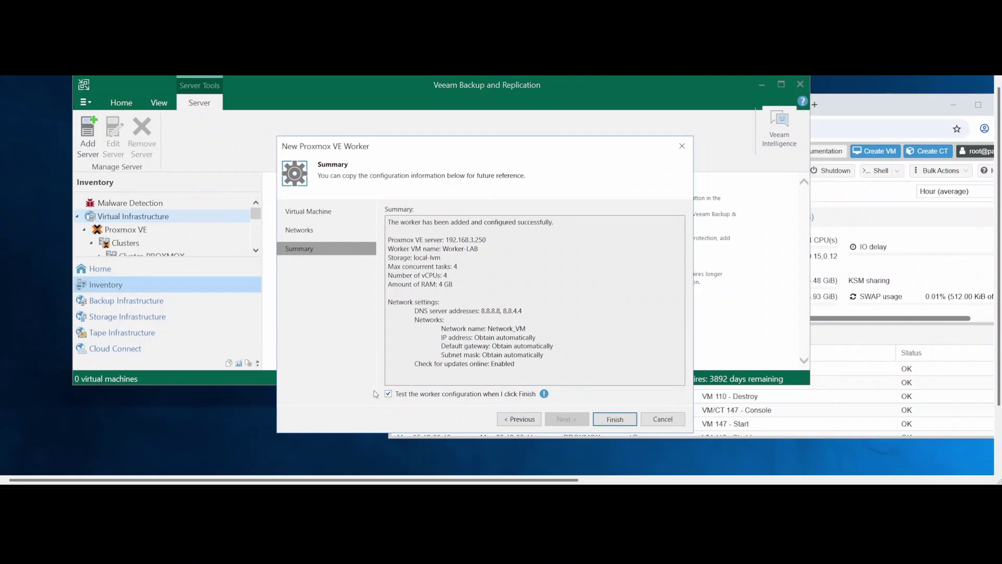
{"action": "left_click", "coordinate": [624, 415]}
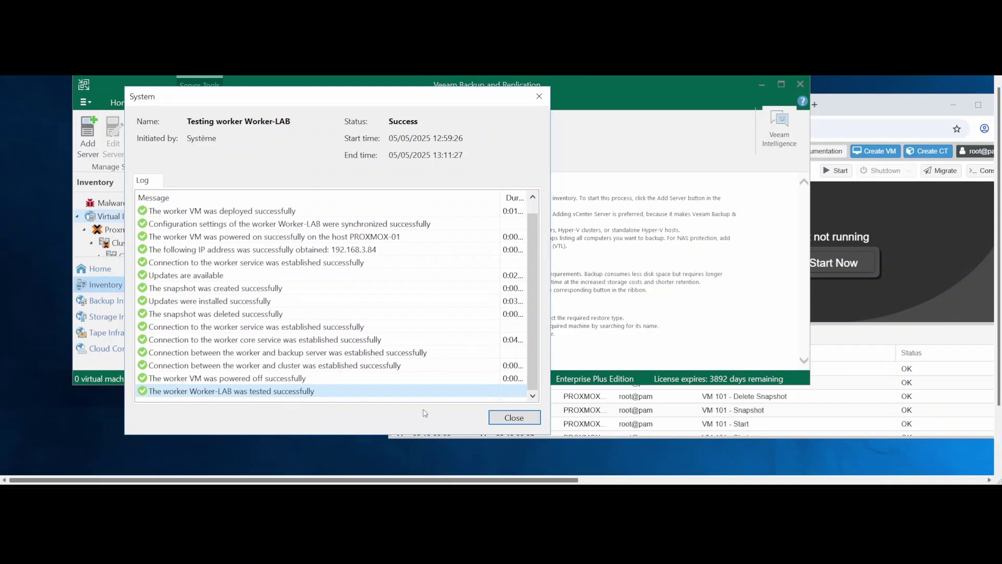
{"action": "left_click", "coordinate": [536, 419]}
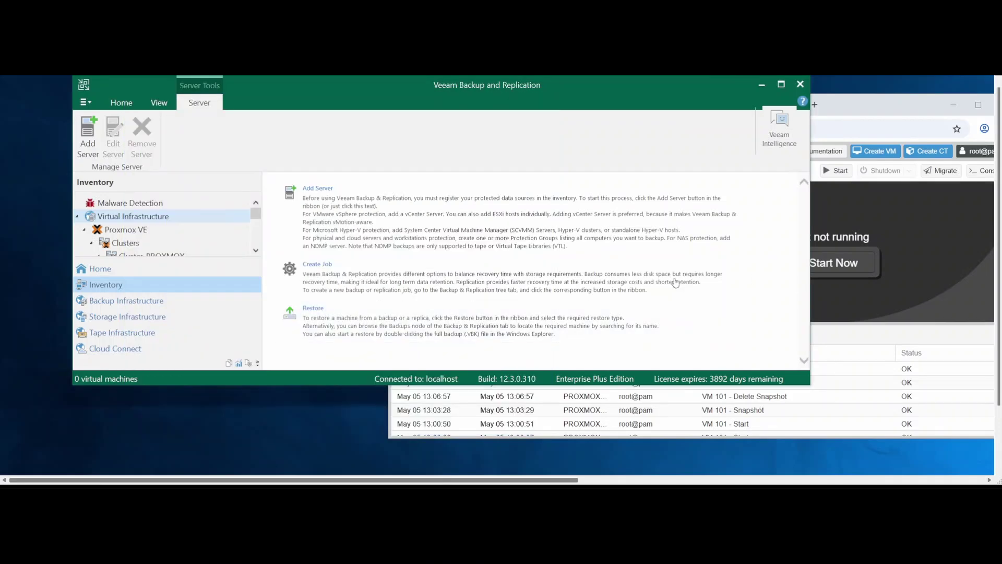
Step: Switch to Proxmox to check the Worker-LAB VM's state, and return to Veeam Backup and Replication
{"action": "key", "text": "alt+Tab"}
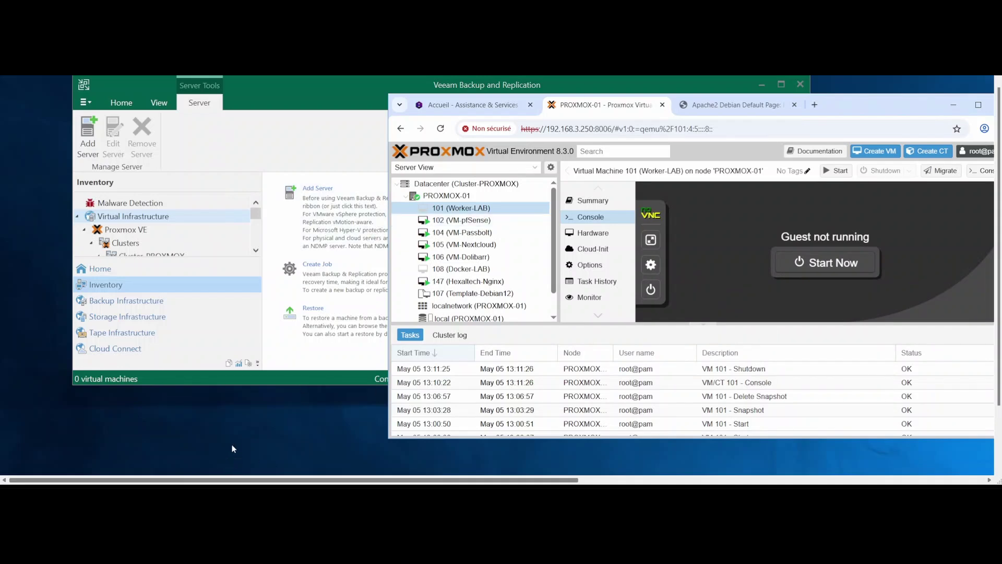
{"action": "left_click", "coordinate": [293, 381]}
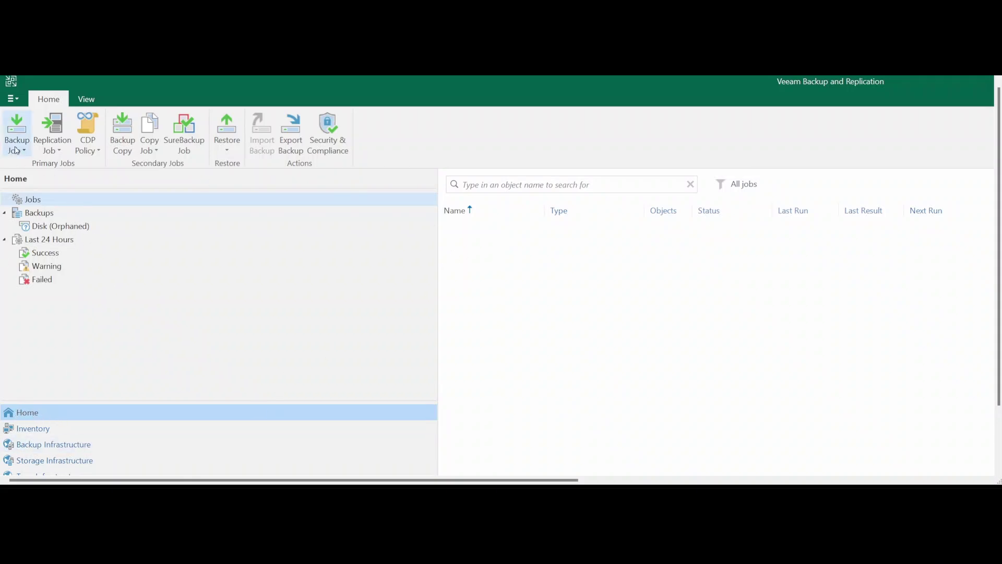
Step: Create a virtual machine backup job named Backup_Proxmox-01 and continue to its virtual machine selection
{"action": "right_click", "coordinate": [551, 229]}
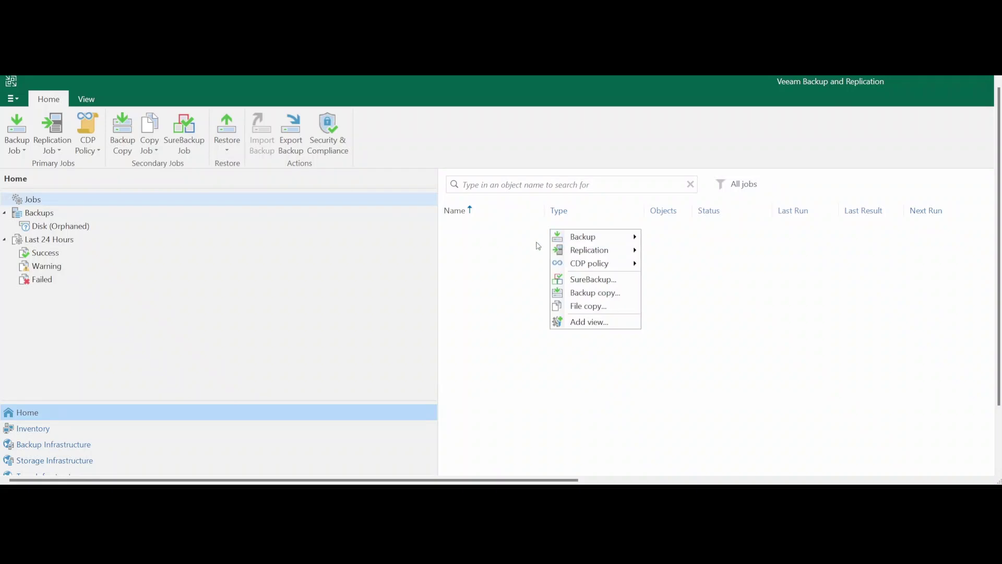
{"action": "left_click", "coordinate": [540, 245]}
{"action": "right_click", "coordinate": [549, 238]}
{"action": "mouse_move", "coordinate": [577, 247]}
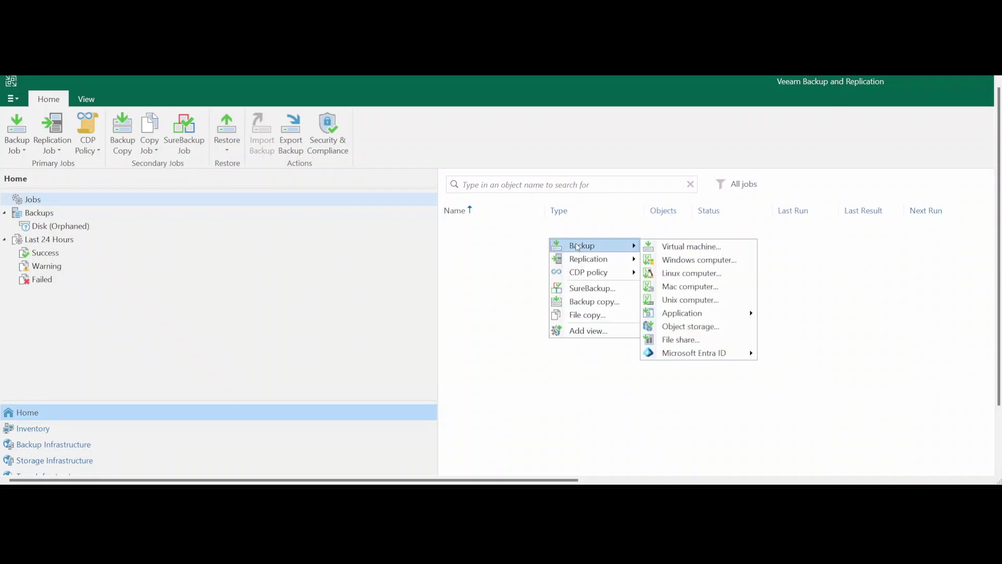
{"action": "left_click", "coordinate": [682, 247]}
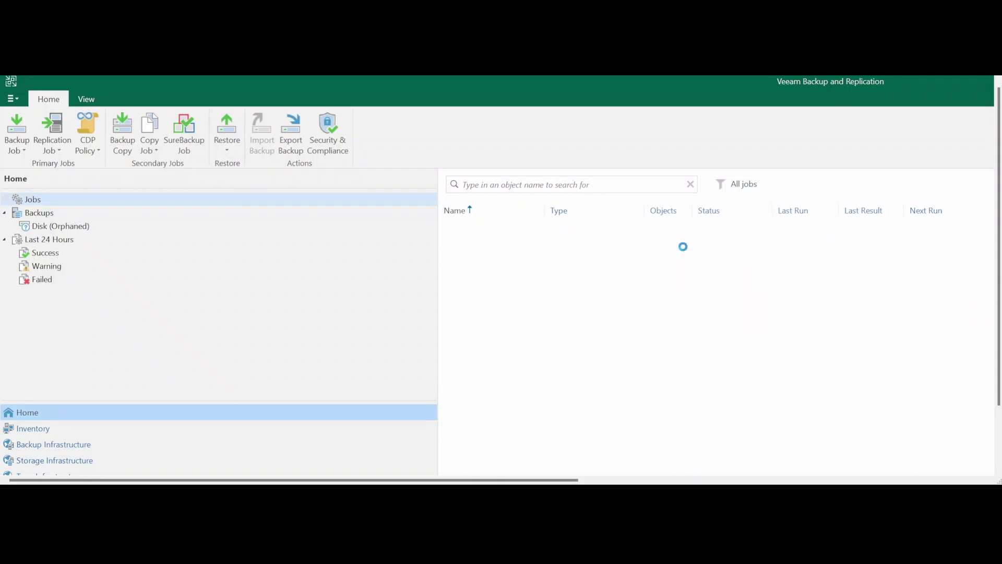
{"action": "left_click_drag", "start_coordinate": [833, 164], "coordinate": [559, 155]}
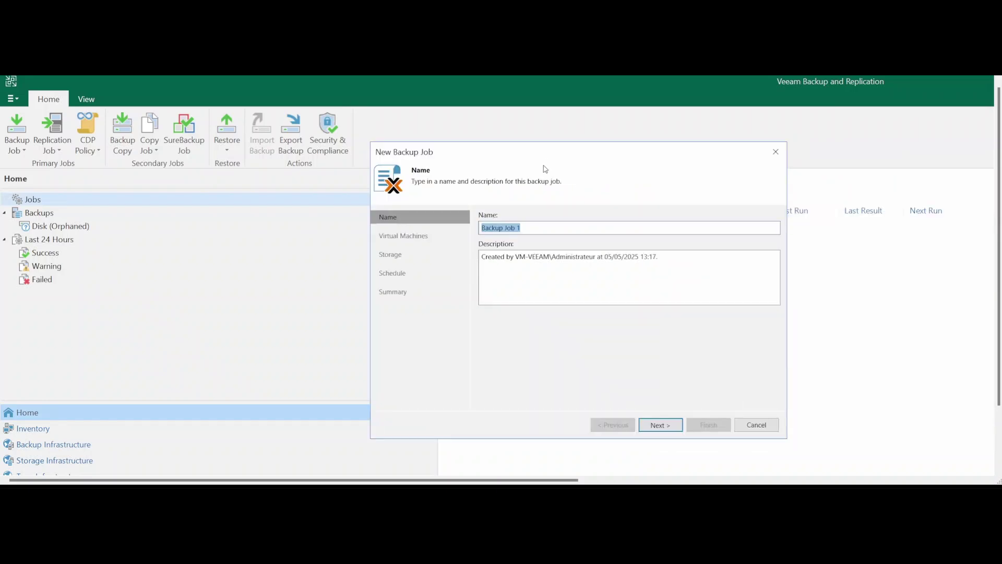
{"action": "type", "text": "B"}
{"action": "type", "text": "ackup_Proxmox-01"}
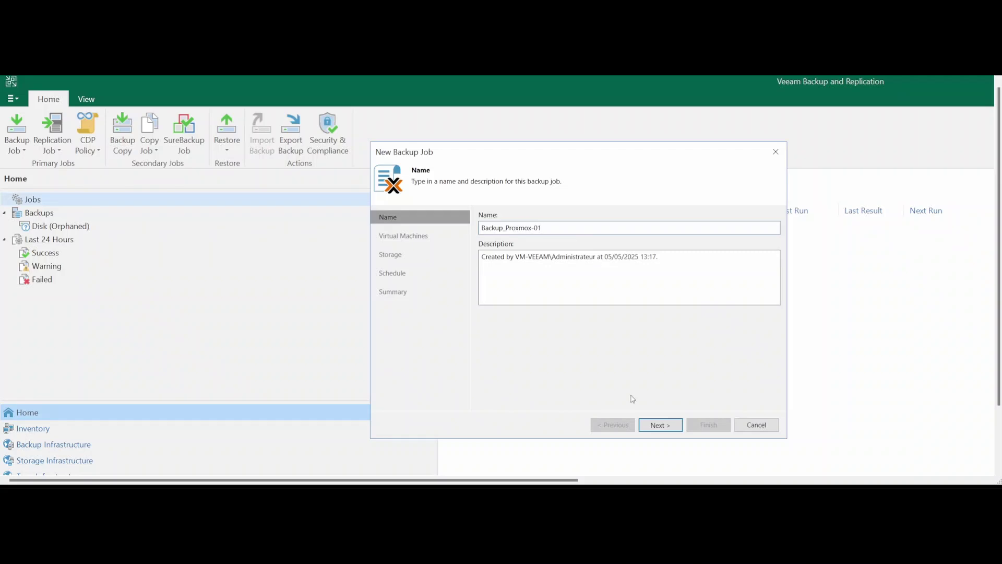
{"action": "left_click", "coordinate": [660, 424]}
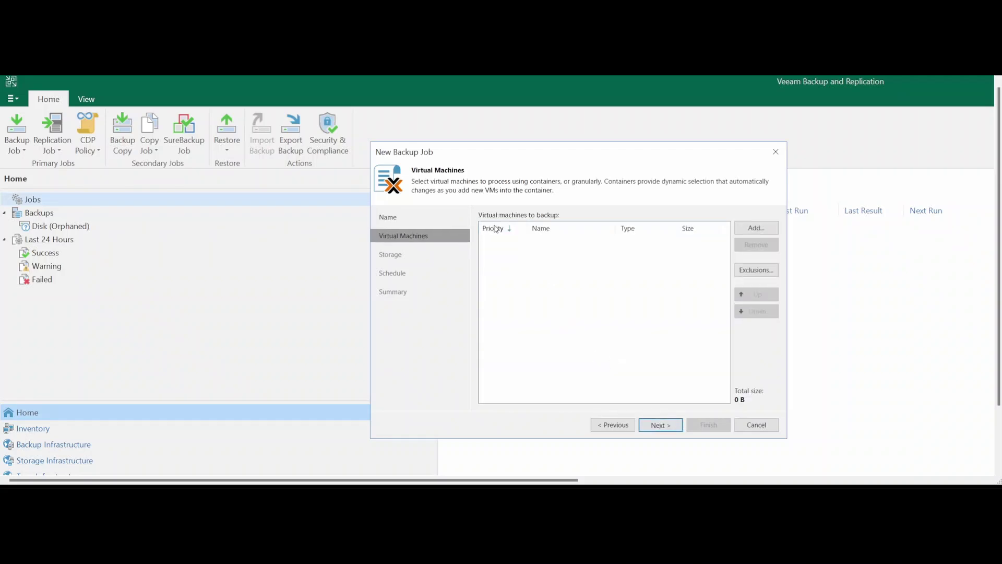
Step: Add the Hexaltech-Nginx VM from host 192.168.3.250 in Cluster-PROXMOX to the backup job and continue to storage
{"action": "left_click", "coordinate": [747, 228]}
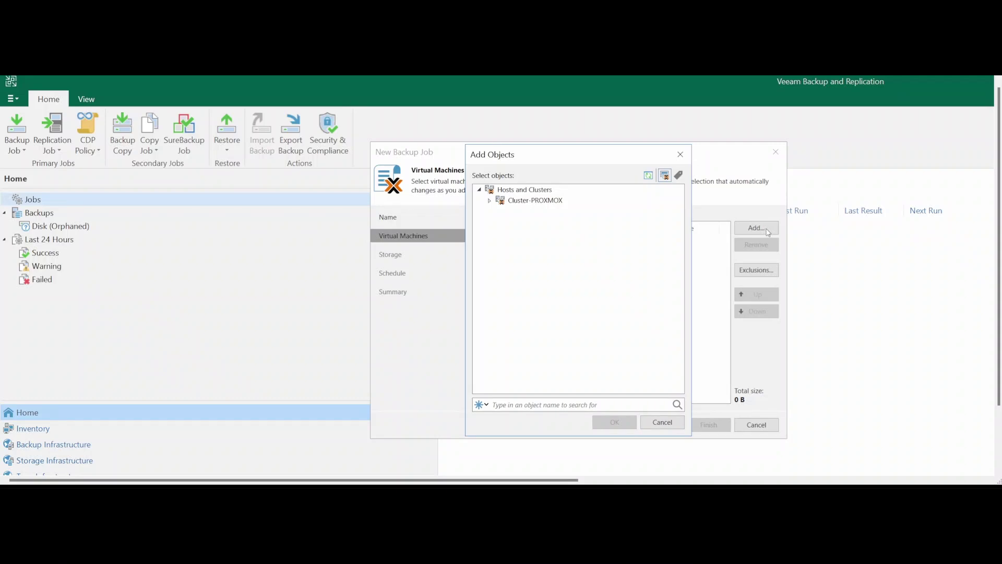
{"action": "left_click", "coordinate": [489, 201]}
{"action": "left_click", "coordinate": [525, 214]}
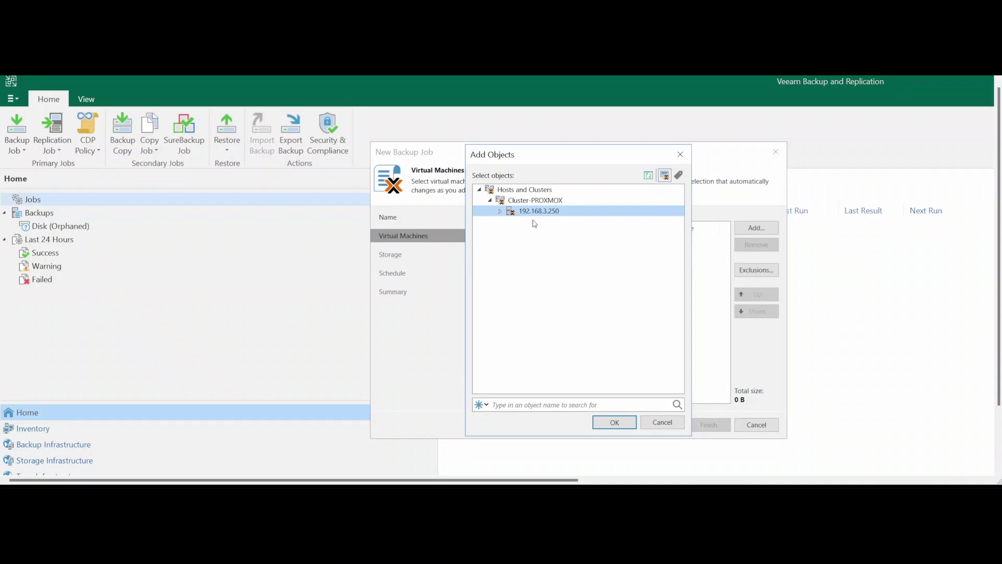
{"action": "left_click", "coordinate": [500, 211]}
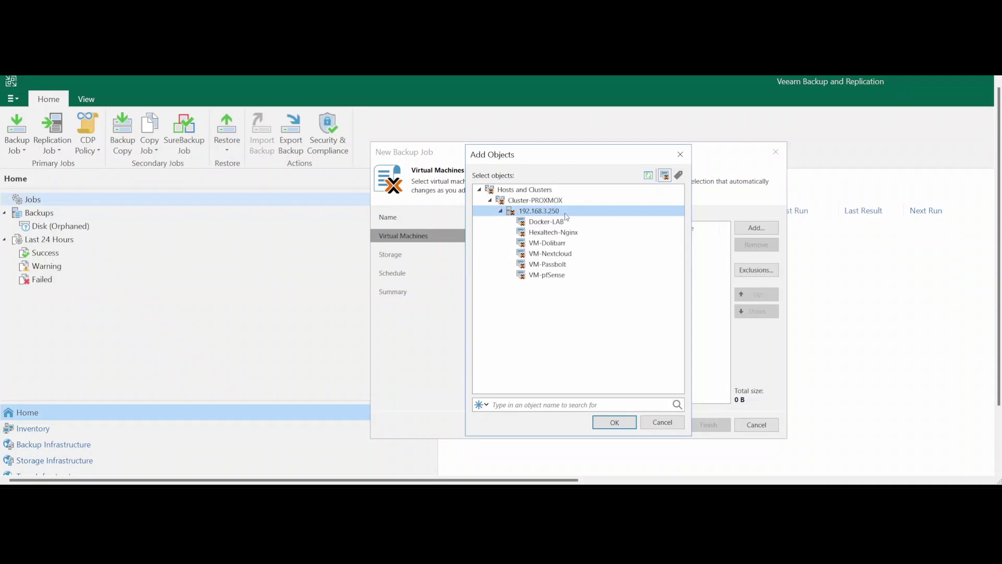
{"action": "left_click", "coordinate": [545, 235]}
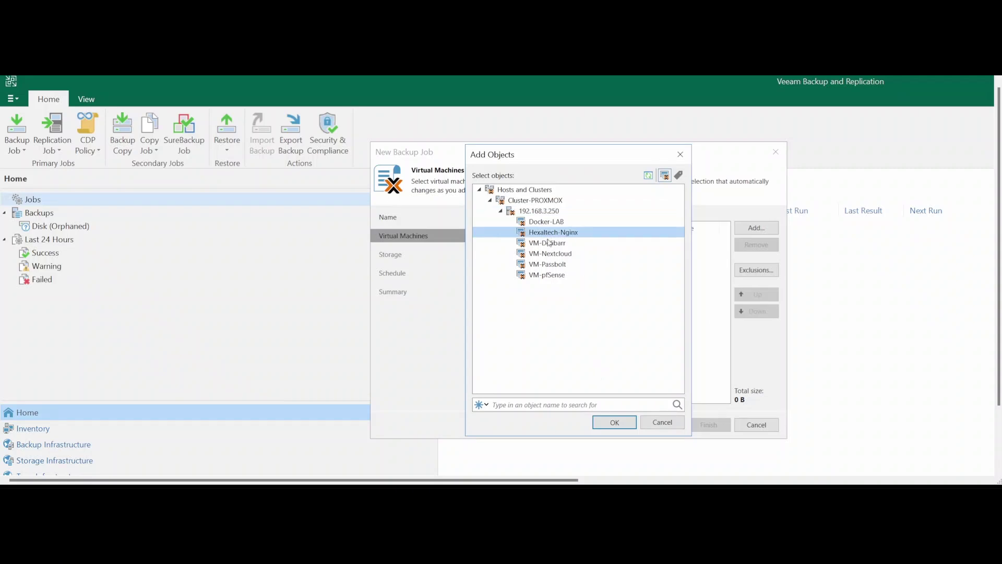
{"action": "left_click", "coordinate": [619, 423]}
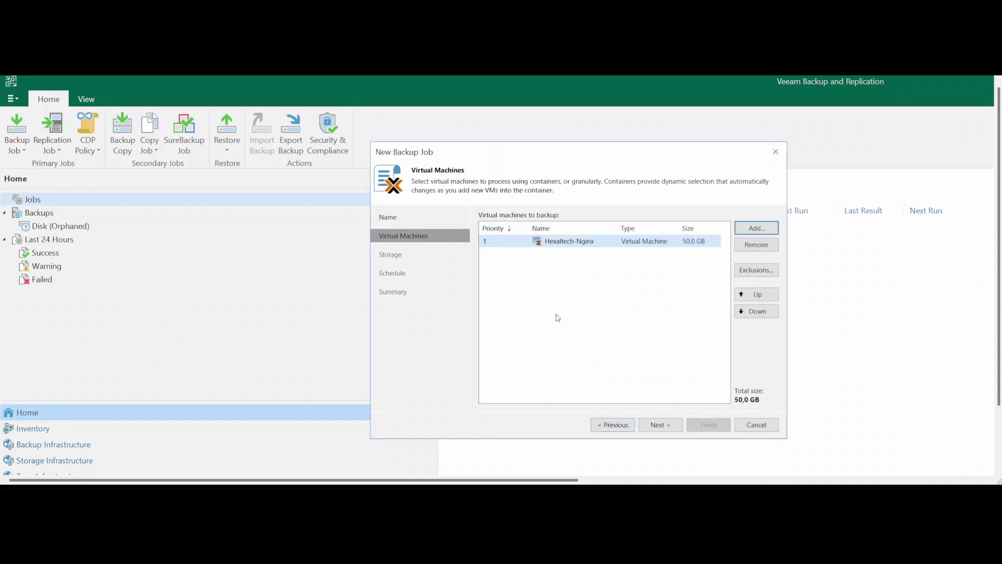
{"action": "left_click", "coordinate": [658, 424]}
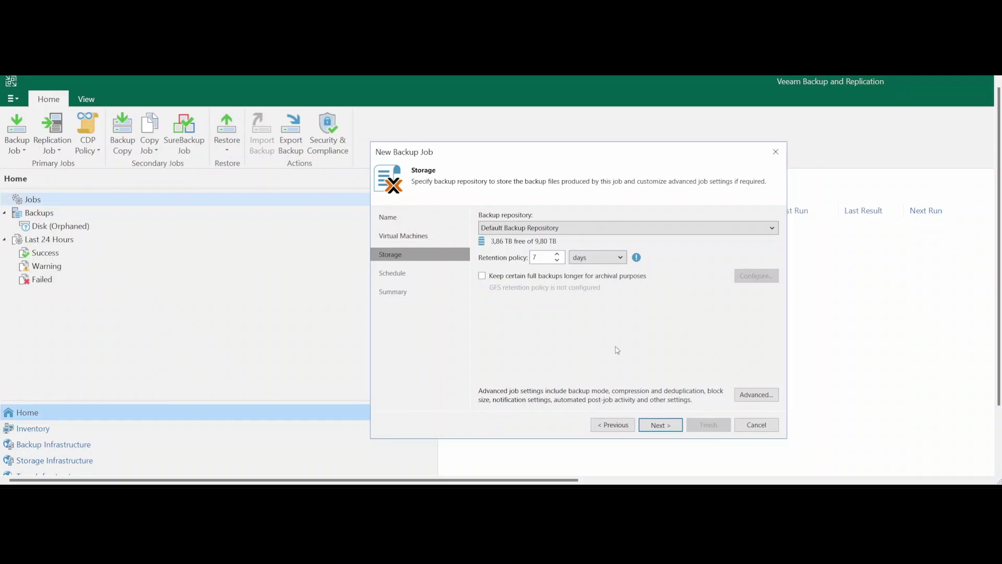
Step: Choose Default Backup Repository as the job's storage and continue to the schedule
{"action": "left_click", "coordinate": [570, 229]}
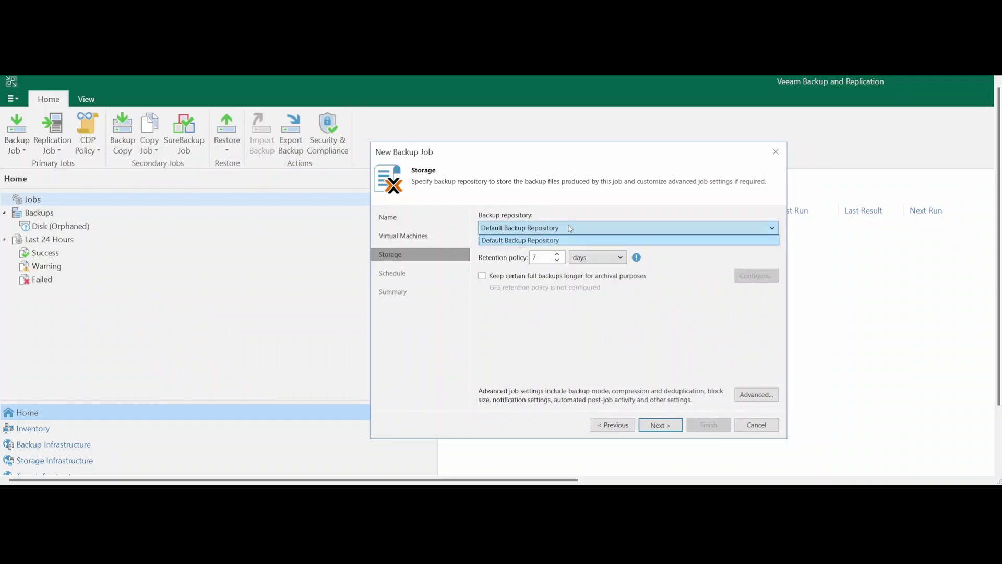
{"action": "left_click", "coordinate": [562, 239]}
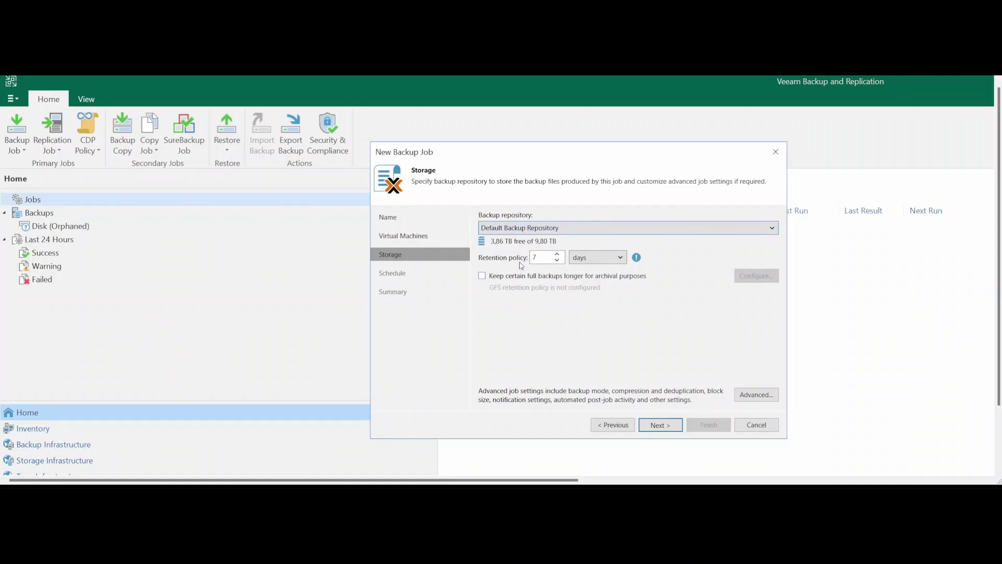
{"action": "left_click", "coordinate": [659, 424]}
Step: Schedule the job to run automatically every day at 21:00 and apply the settings
{"action": "left_click", "coordinate": [519, 220]}
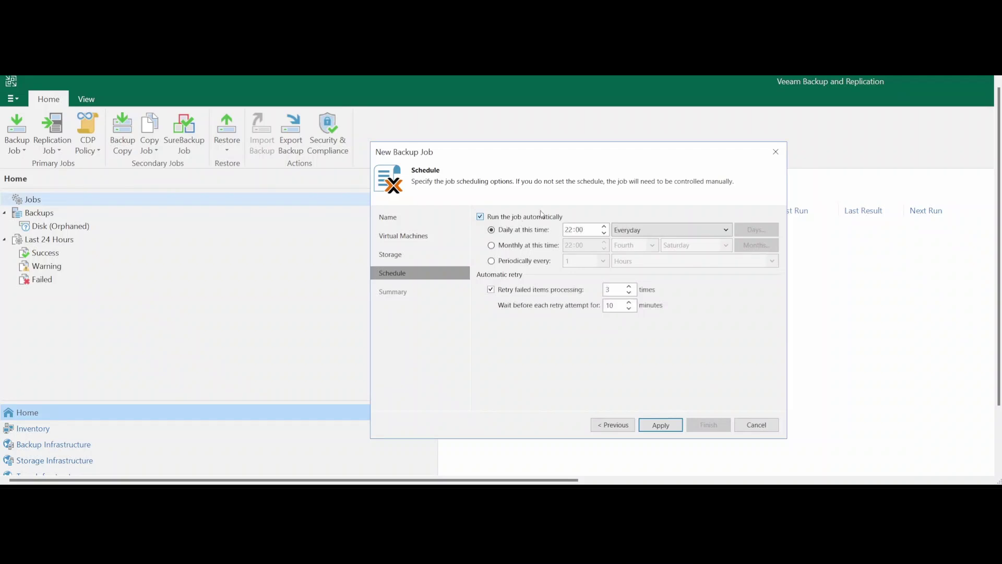
{"action": "left_click", "coordinate": [568, 233]}
{"action": "left_click", "coordinate": [581, 232]}
{"action": "left_click", "coordinate": [658, 424]}
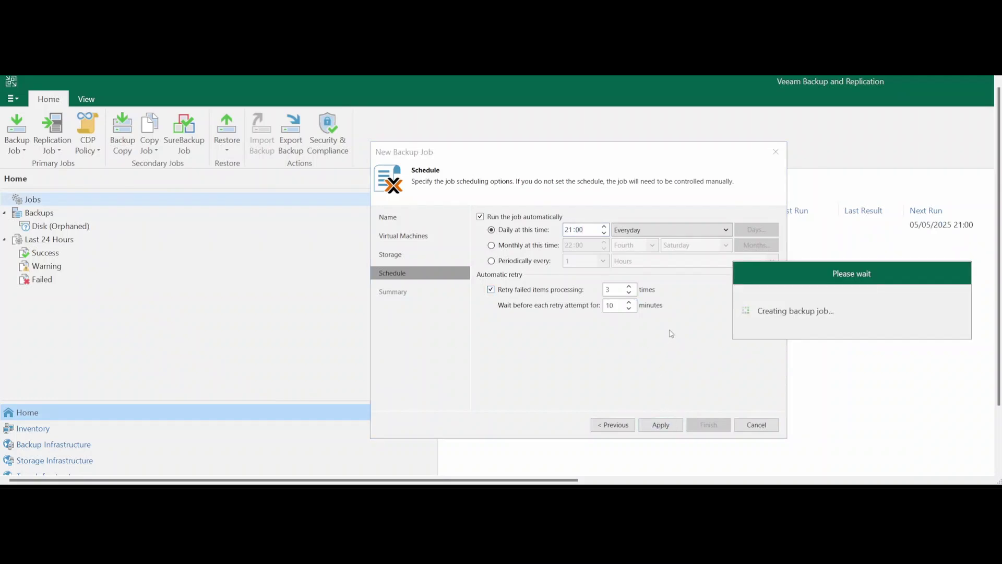
Step: Finish the wizard with the job set to run immediately, and open the running Backup_Proxmox-01 job from the backup jobs
{"action": "left_click", "coordinate": [496, 399]}
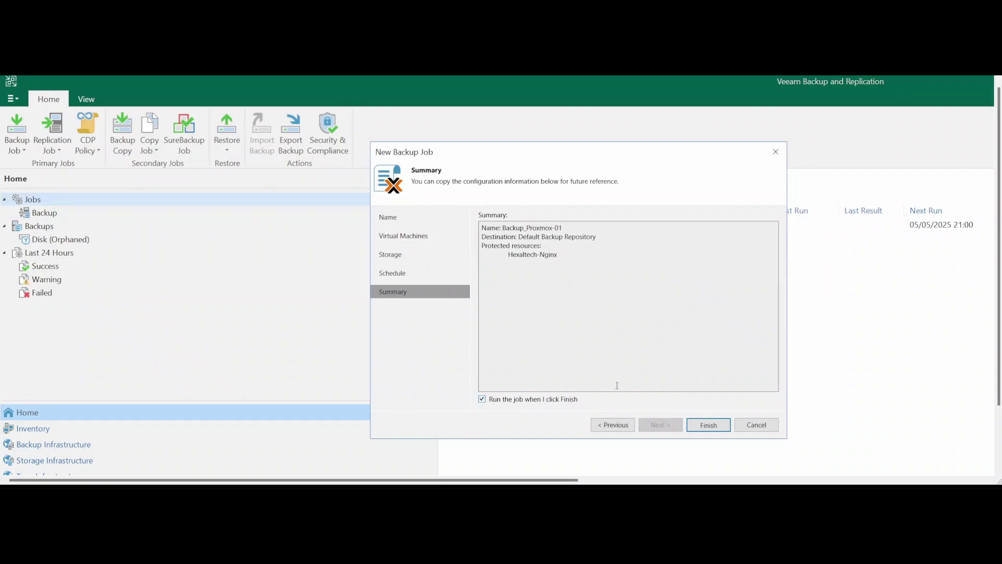
{"action": "left_click", "coordinate": [721, 429]}
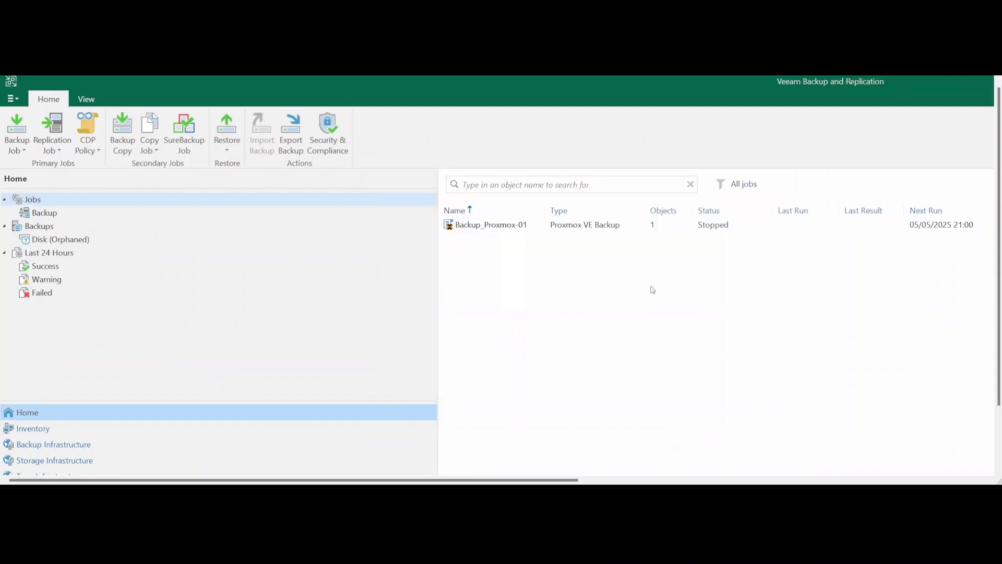
{"action": "left_click", "coordinate": [204, 219]}
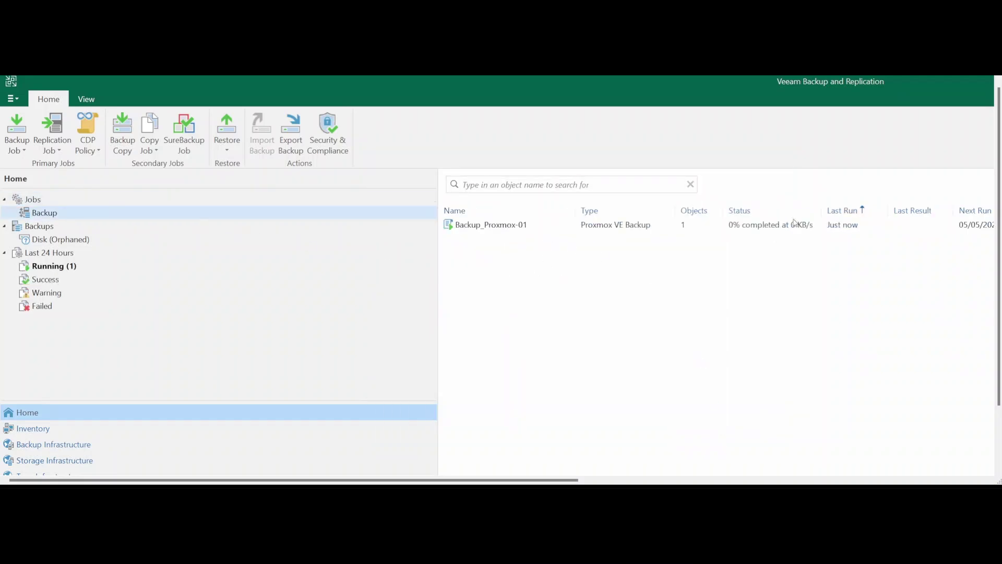
{"action": "left_click", "coordinate": [794, 224]}
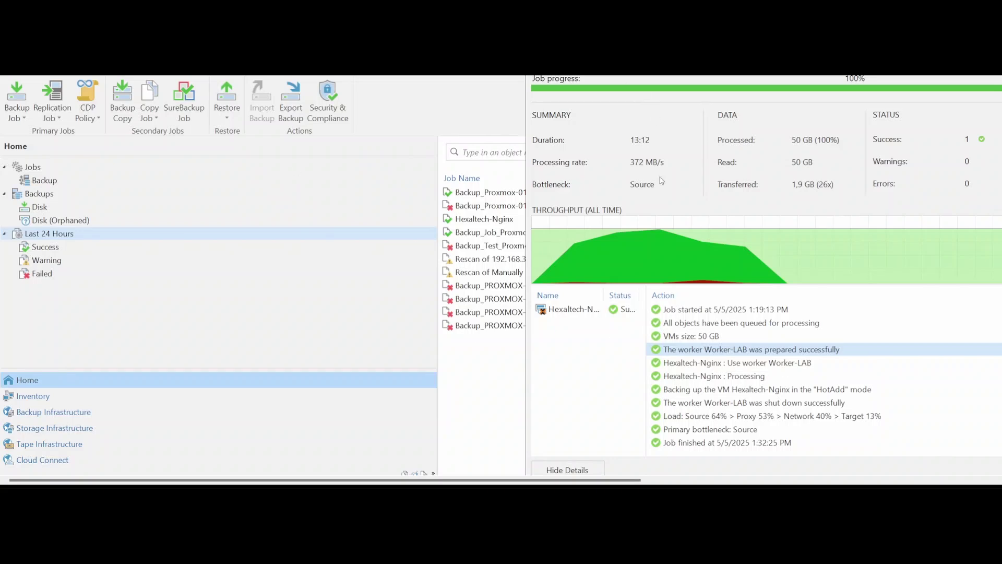
Step: Review the Hexaltech-Nginx backup actions in the Backup_Proxmox-01 session details, and close them
{"action": "left_click", "coordinate": [621, 310]}
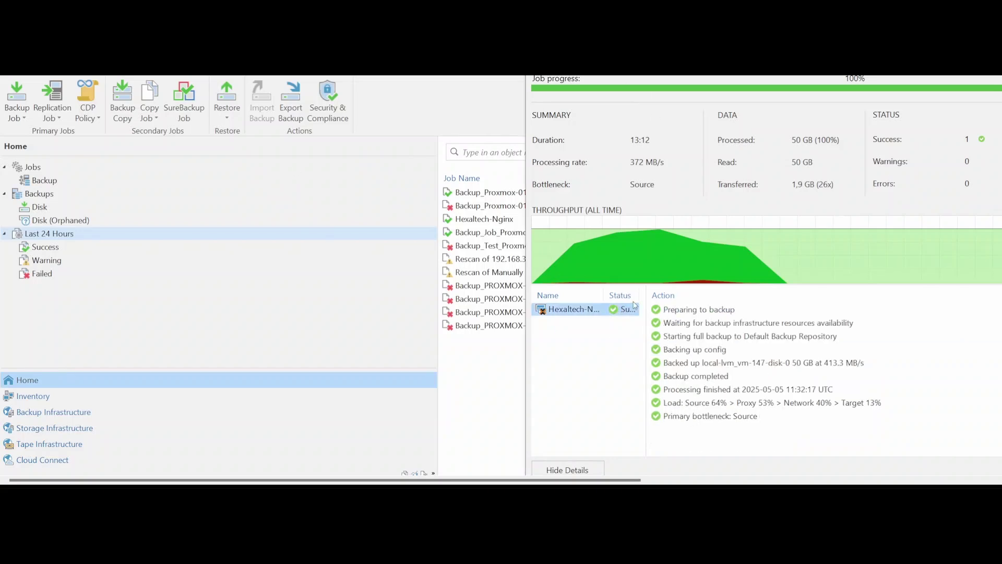
{"action": "left_click", "coordinate": [577, 471]}
{"action": "left_click", "coordinate": [569, 295]}
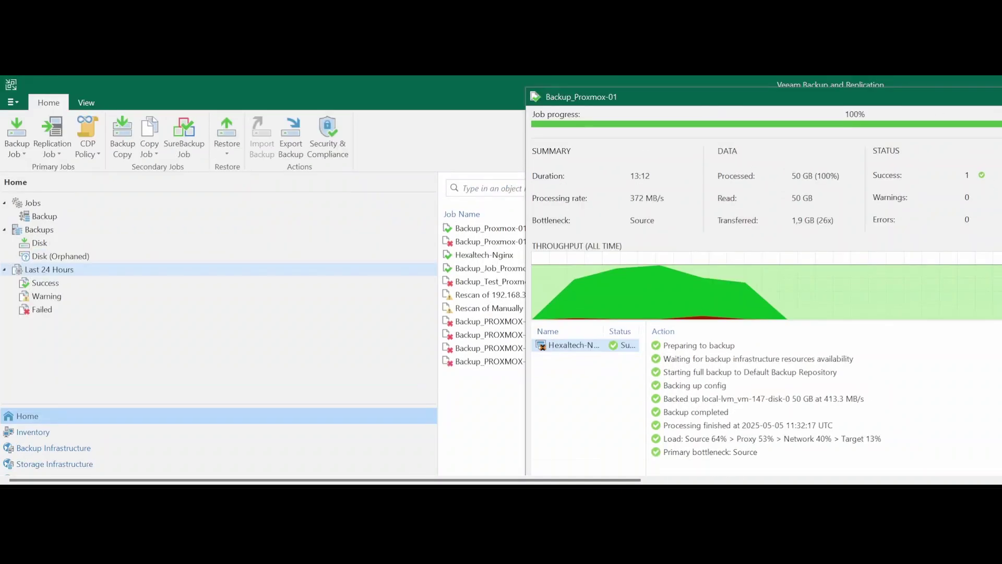
{"action": "left_click_drag", "start_coordinate": [851, 92], "coordinate": [657, 87]}
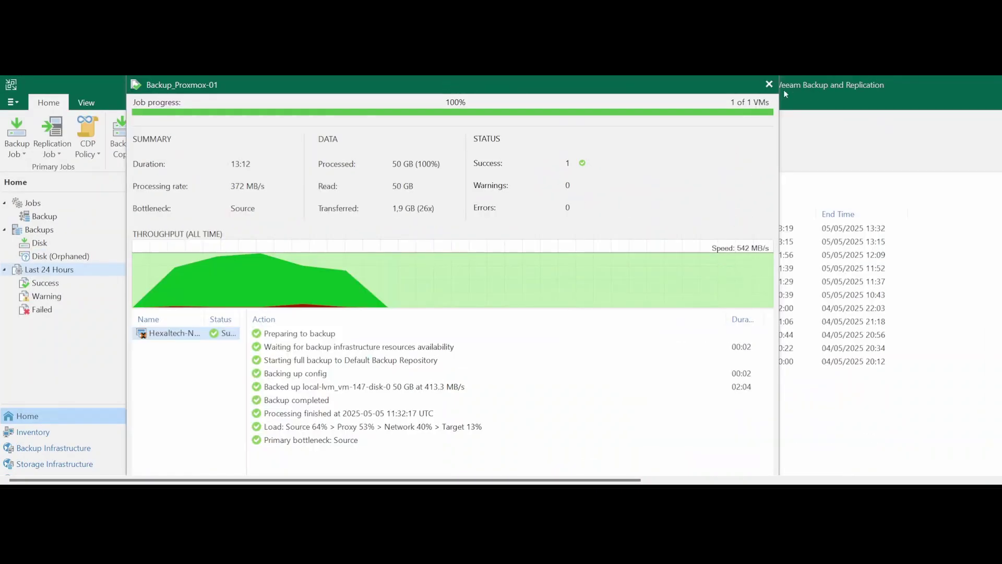
{"action": "left_click", "coordinate": [769, 84]}
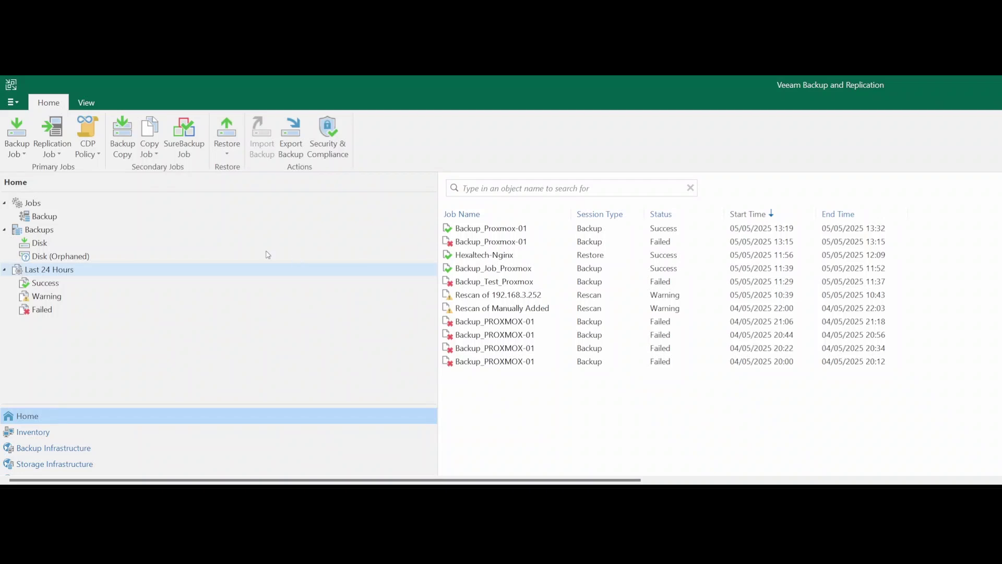
Step: Review the successful sessions of the last 24 hours, examine the Backup_Proxmox-01 session statistics, and close them
{"action": "left_click", "coordinate": [58, 216]}
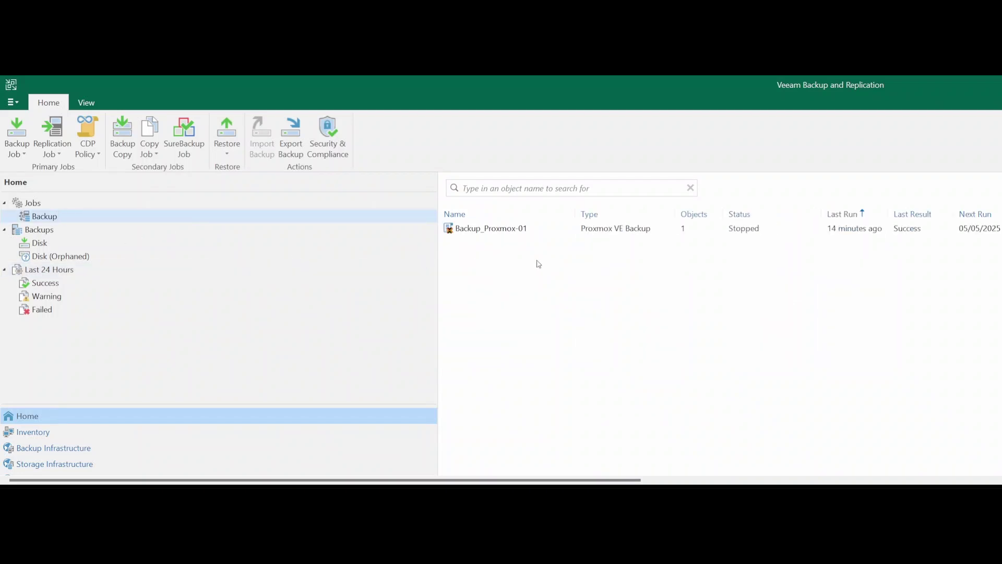
{"action": "left_click", "coordinate": [45, 272]}
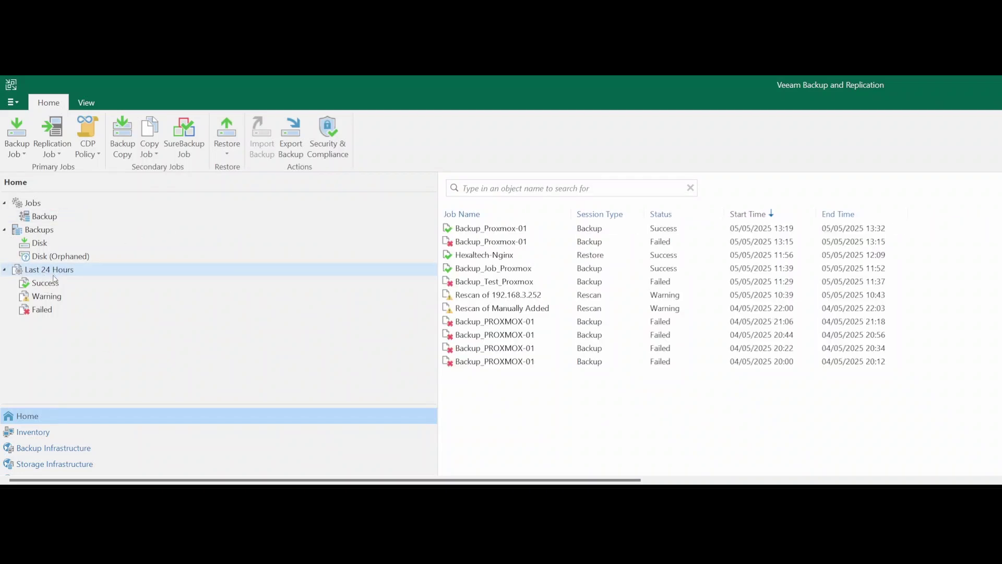
{"action": "left_click", "coordinate": [60, 287]}
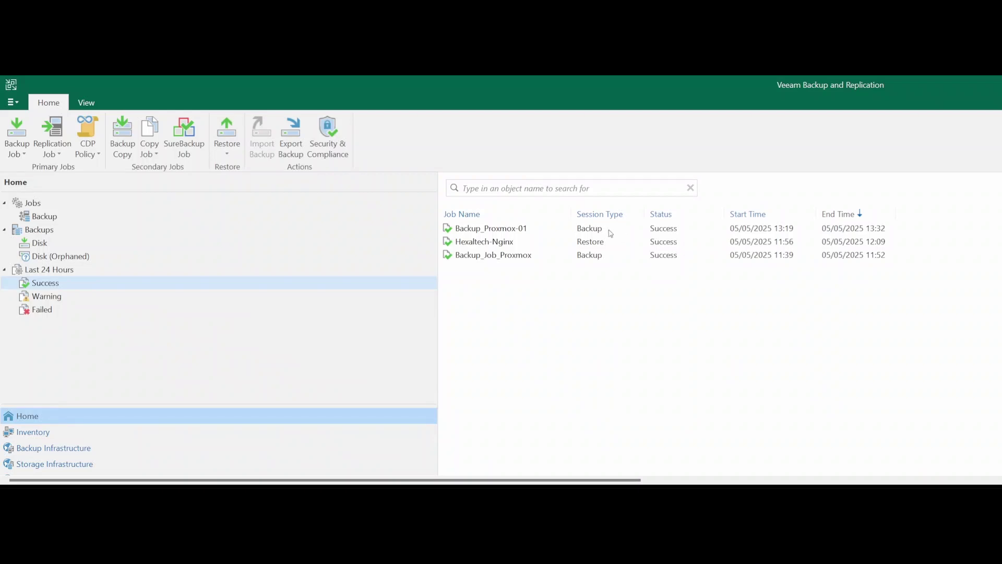
{"action": "left_click", "coordinate": [582, 229]}
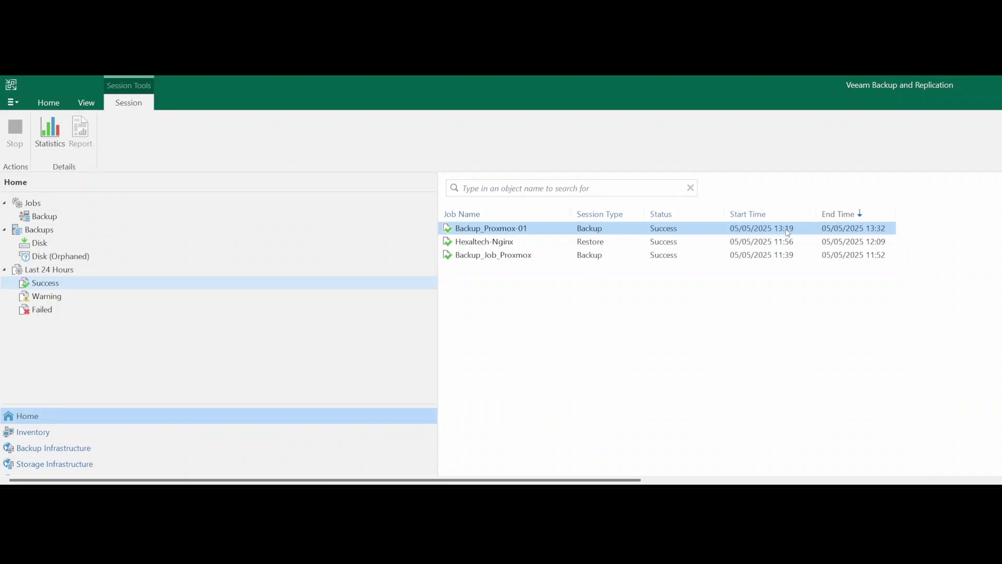
{"action": "double_click", "coordinate": [873, 228]}
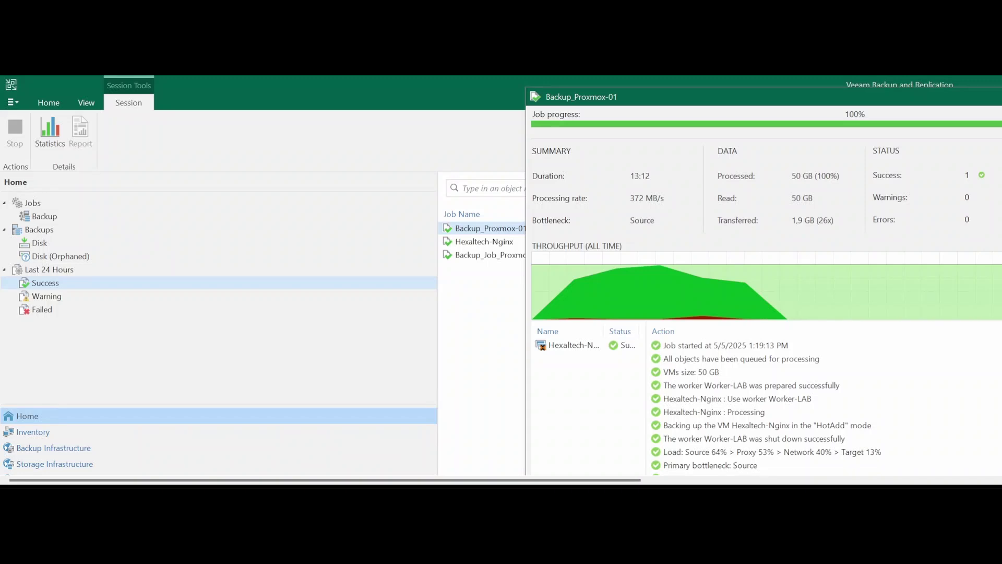
{"action": "right_click", "coordinate": [646, 101]}
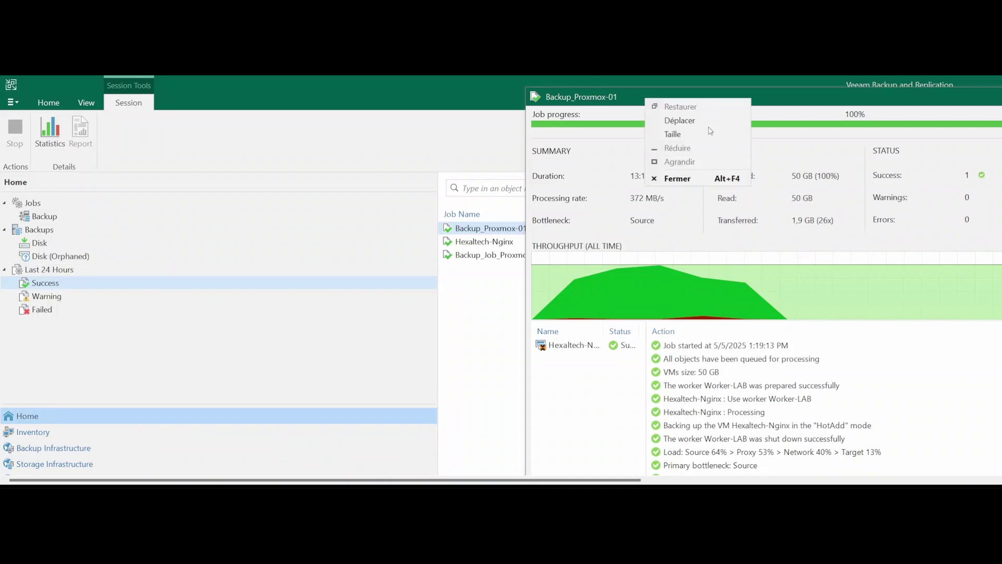
{"action": "left_click", "coordinate": [662, 177]}
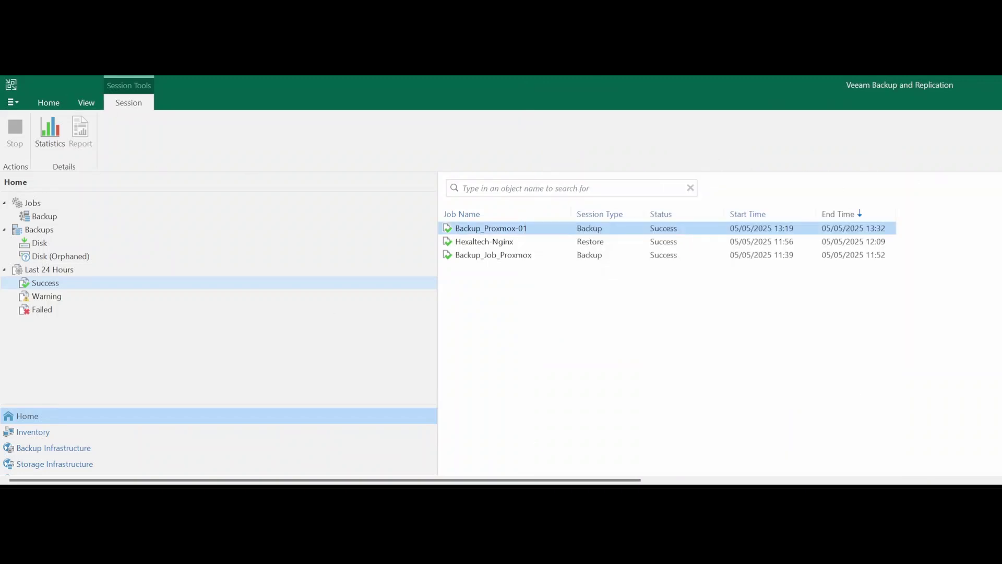
Step: Switch to Proxmox in Chrome and stop VM 147 (Hexaltech-Nginx), confirming the stop without overruling active shutdown tasks
{"action": "left_click", "coordinate": [122, 544]}
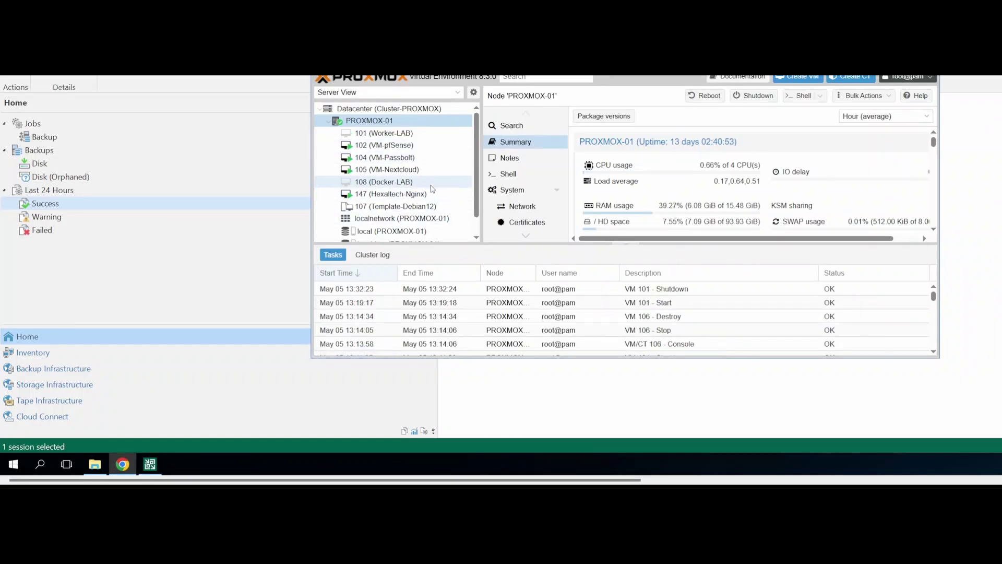
{"action": "left_click", "coordinate": [375, 194]}
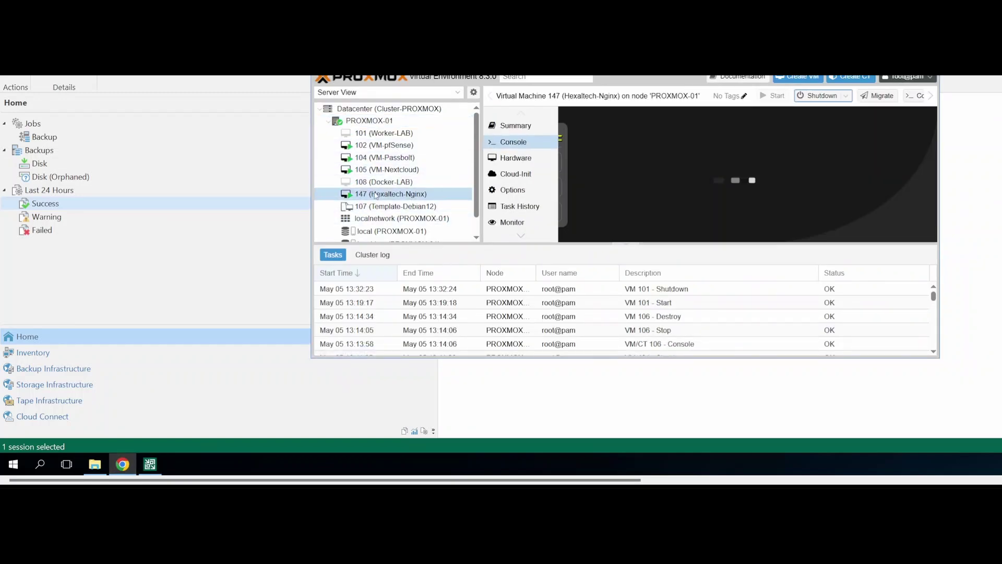
{"action": "right_click", "coordinate": [376, 196]}
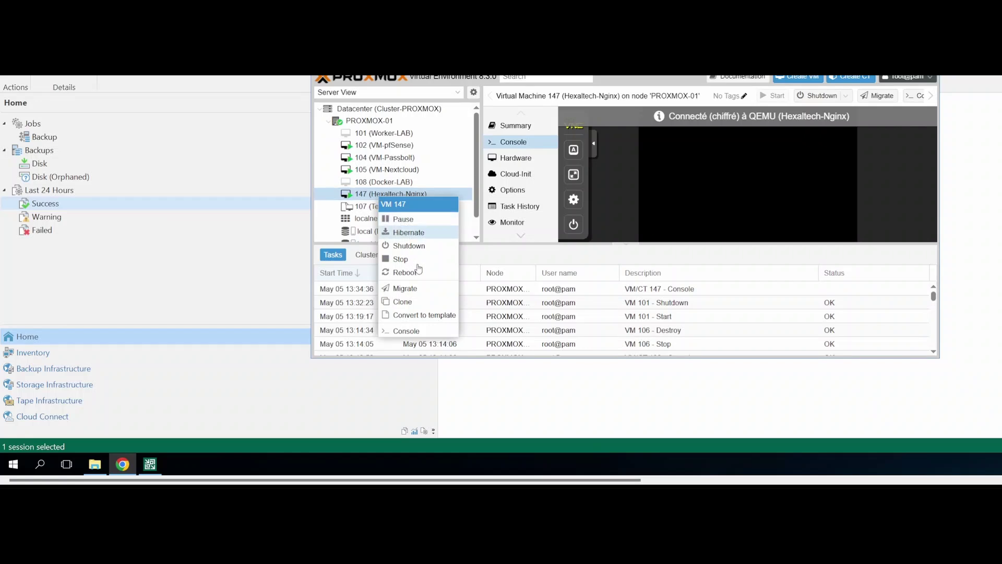
{"action": "key", "text": "Escape"}
{"action": "right_click", "coordinate": [412, 197]}
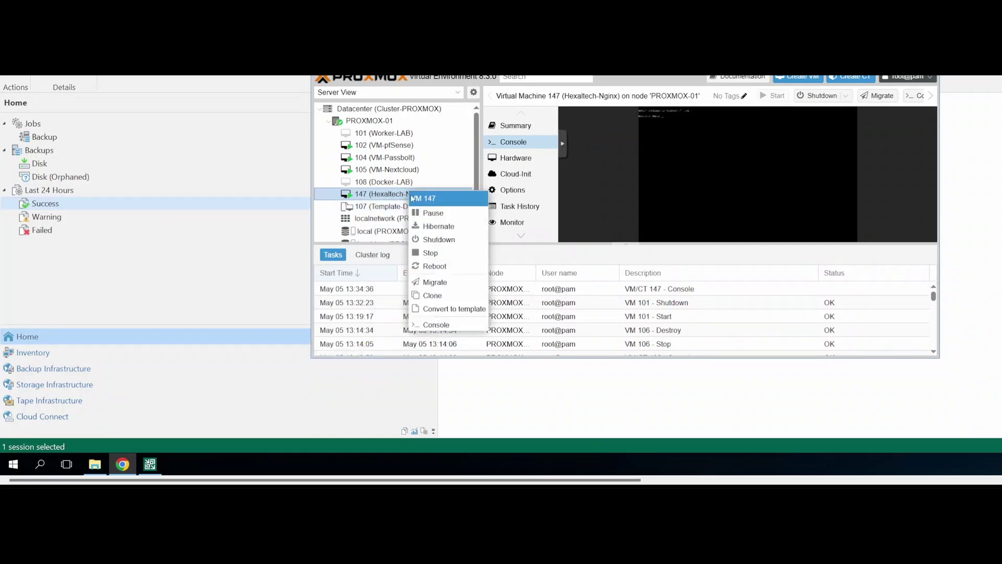
{"action": "left_click", "coordinate": [430, 253]}
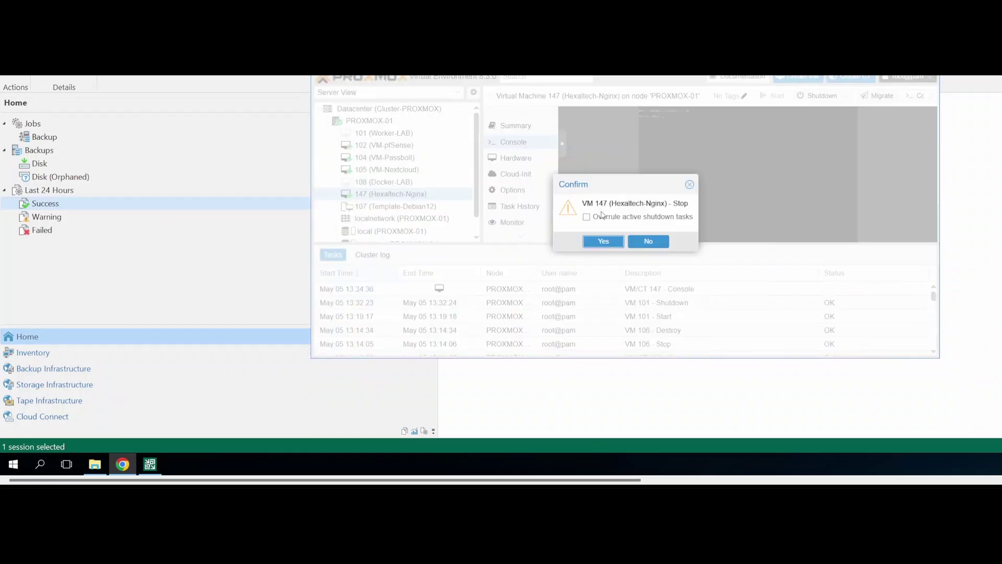
{"action": "left_click", "coordinate": [602, 240]}
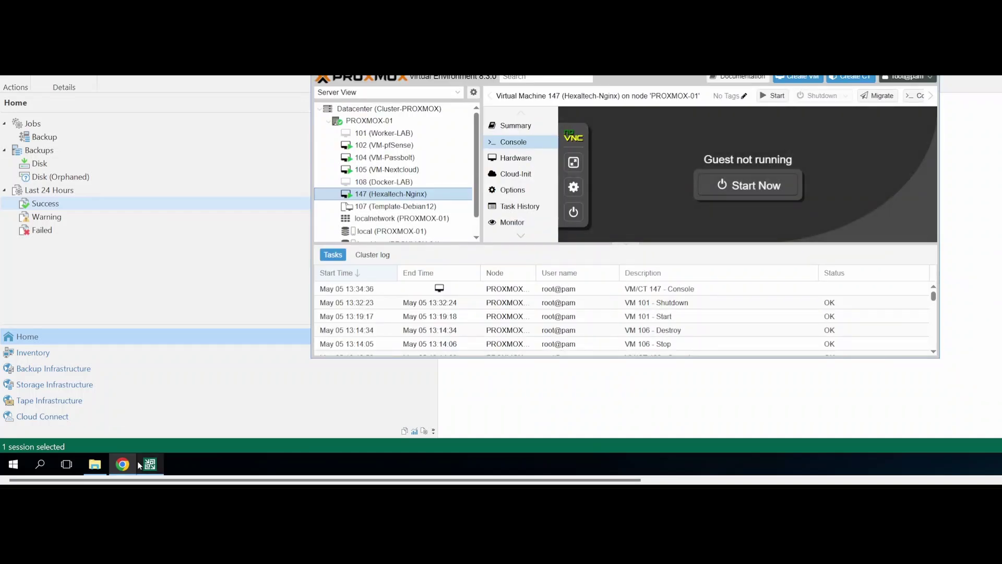
Step: Reload the hexaltech.fr website to check whether it responds with the Hexaltech-Nginx VM stopped
{"action": "scroll", "coordinate": [501, 276], "scroll_direction": "up", "scroll_amount": 1}
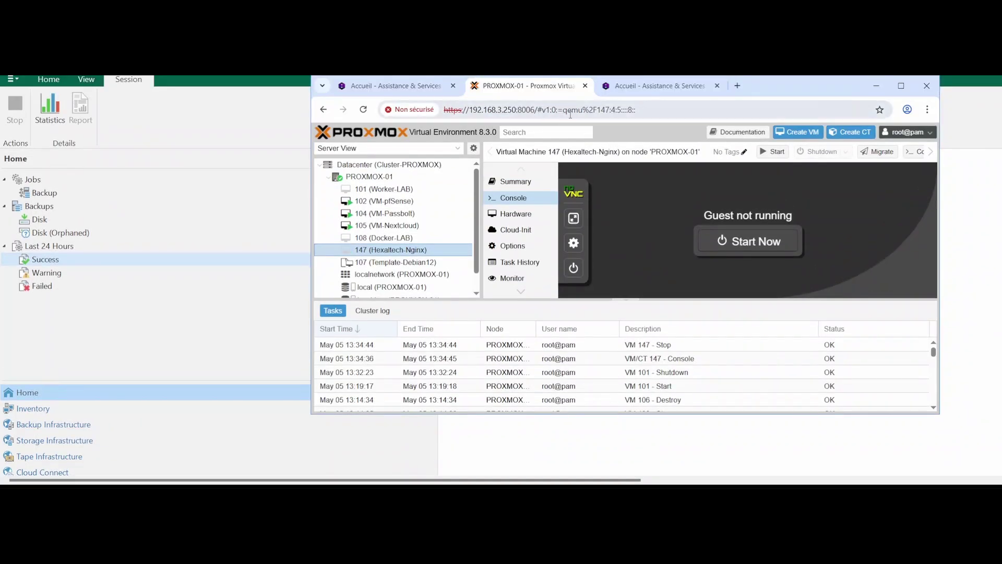
{"action": "left_click", "coordinate": [615, 88]}
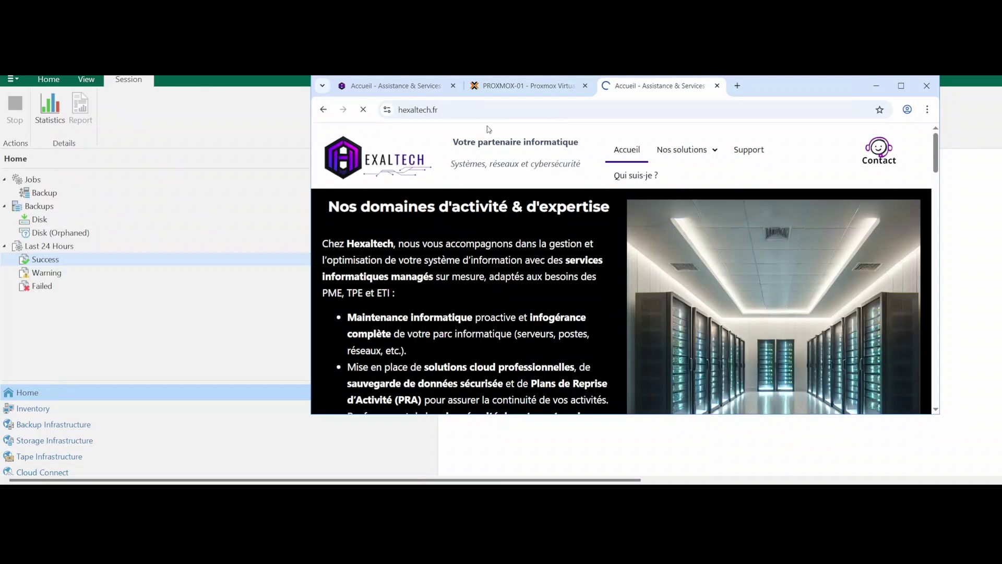
{"action": "left_click", "coordinate": [368, 117]}
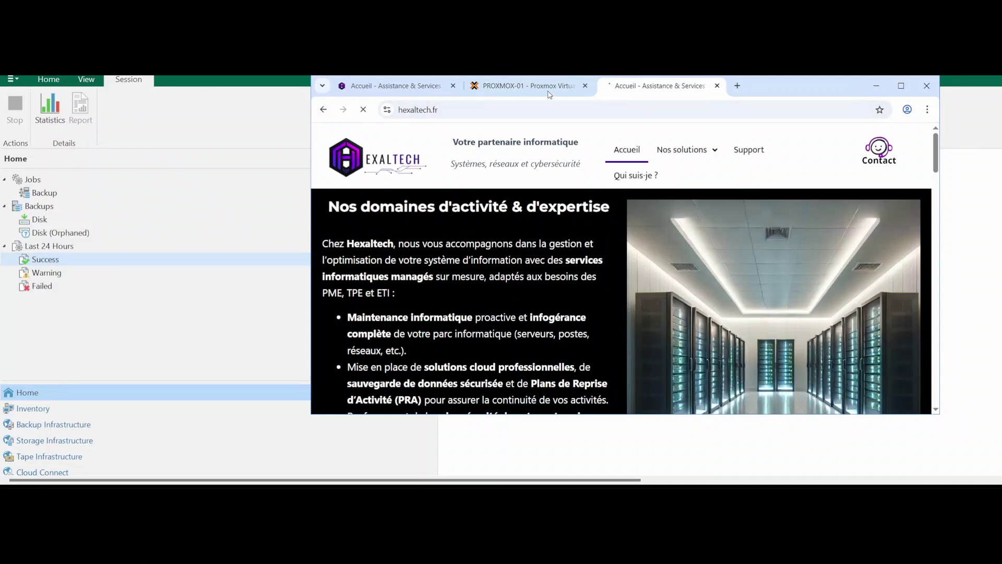
Step: Destroy VM 147 (Hexaltech-Nginx) in Proxmox, purging it from job configurations and destroying its unreferenced disks, confirmed with ID 147
{"action": "left_click", "coordinate": [531, 88]}
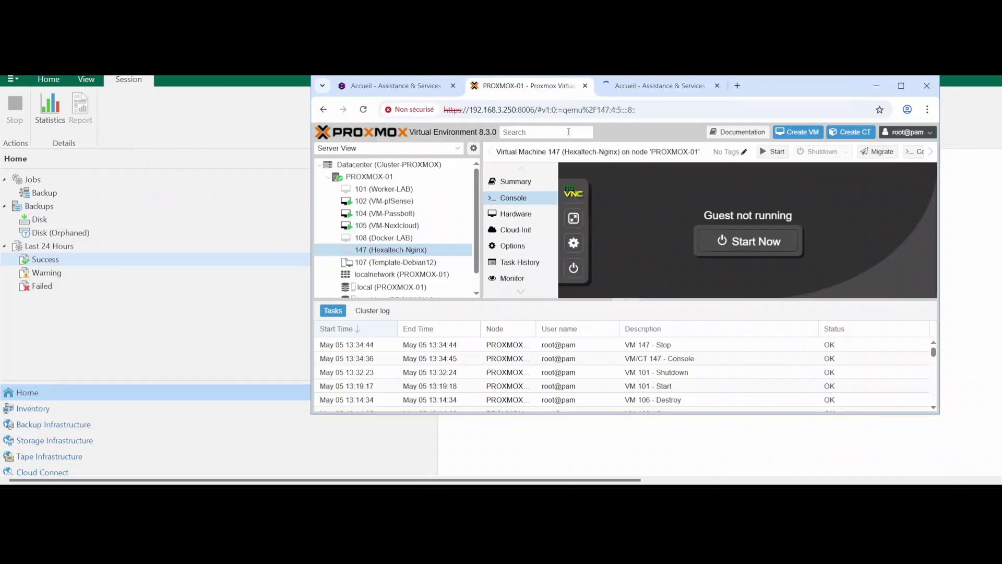
{"action": "right_click", "coordinate": [426, 248]}
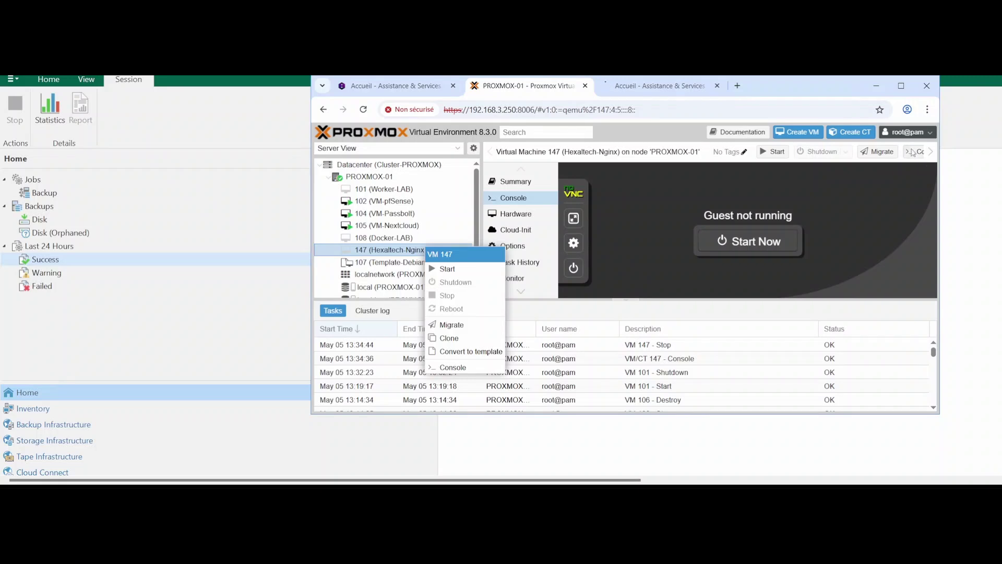
{"action": "left_click", "coordinate": [931, 152]}
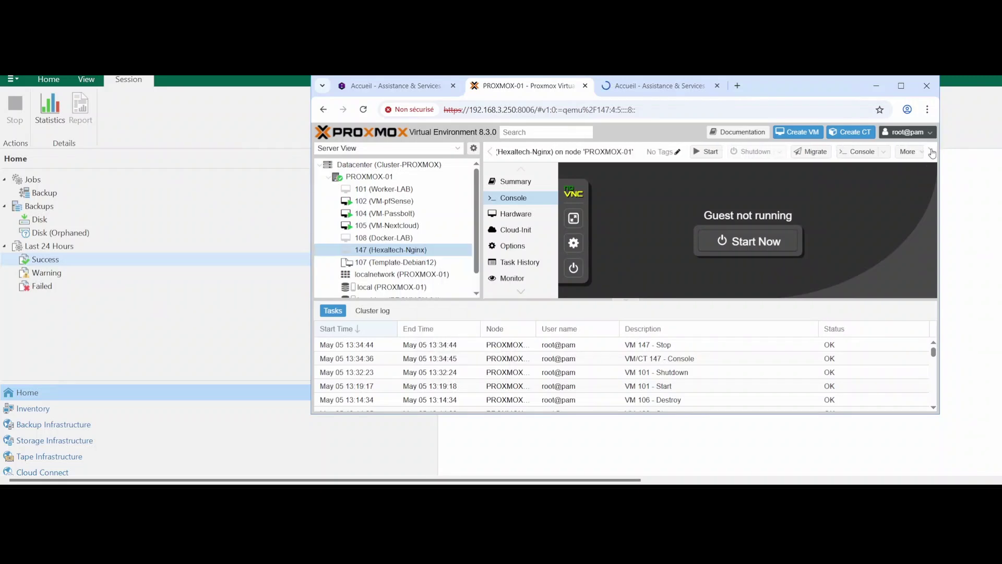
{"action": "left_click", "coordinate": [887, 152]}
{"action": "left_click", "coordinate": [900, 205]}
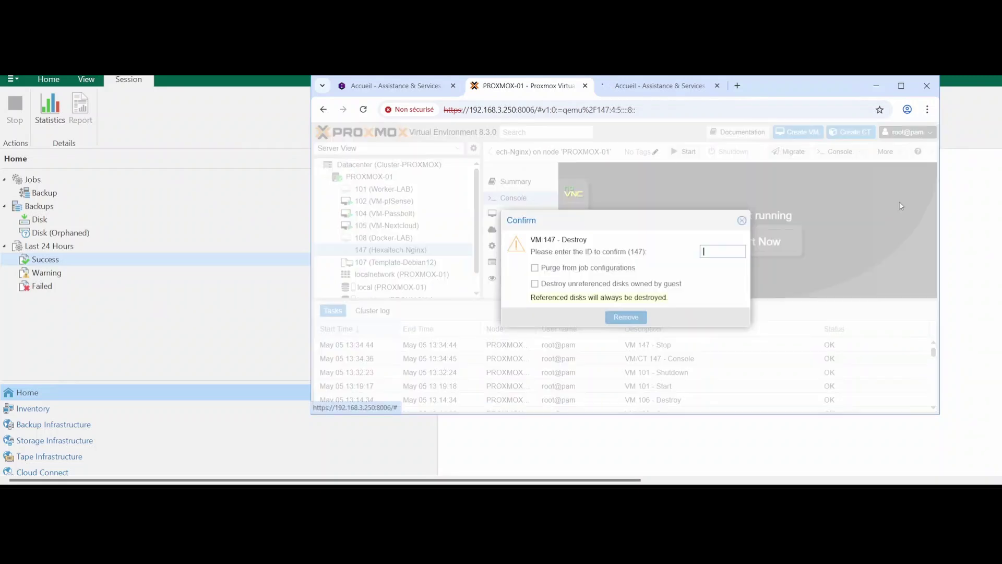
{"action": "left_click", "coordinate": [605, 268]}
{"action": "left_click", "coordinate": [629, 285]}
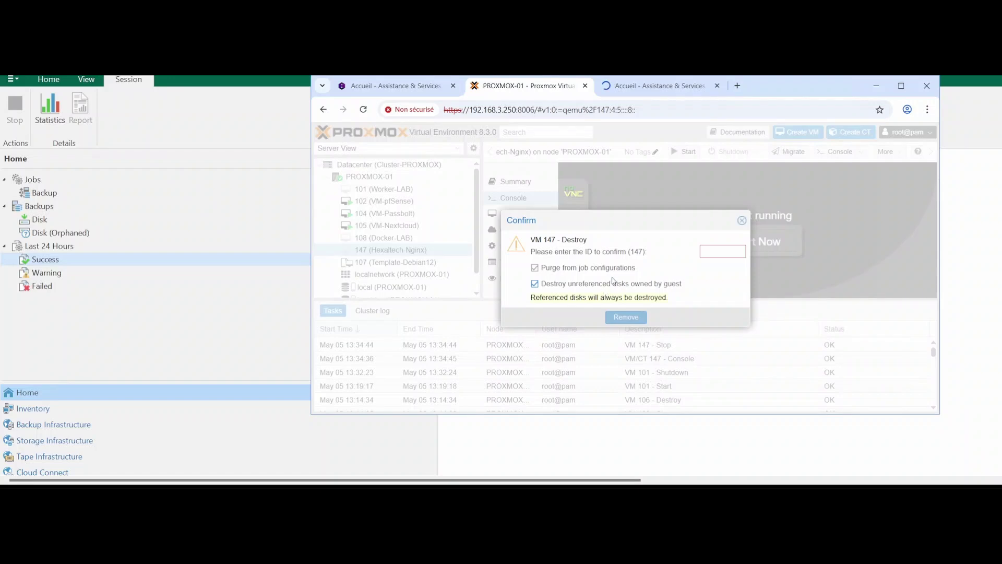
{"action": "left_click", "coordinate": [734, 247]}
{"action": "type", "text": "147"}
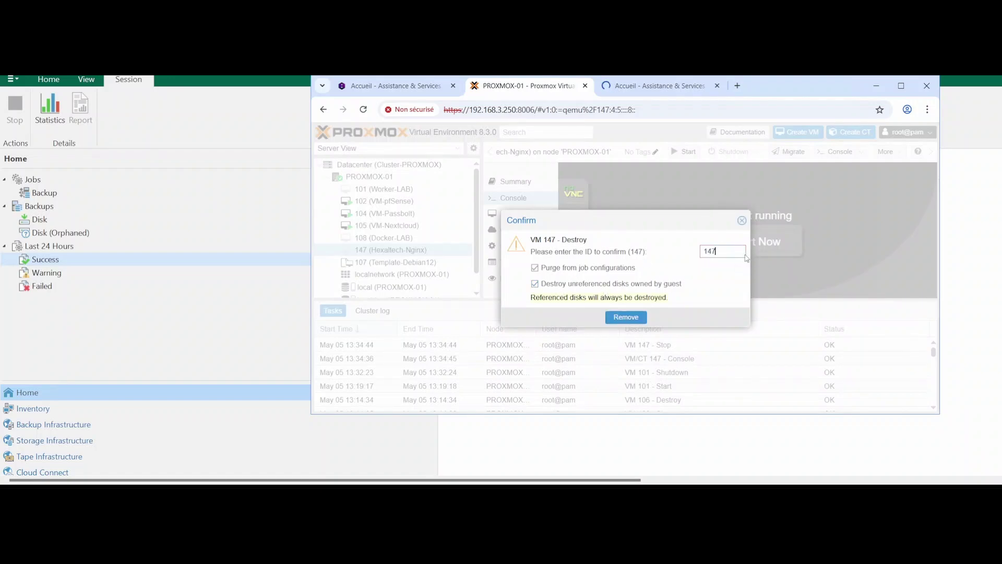
{"action": "left_click", "coordinate": [625, 319]}
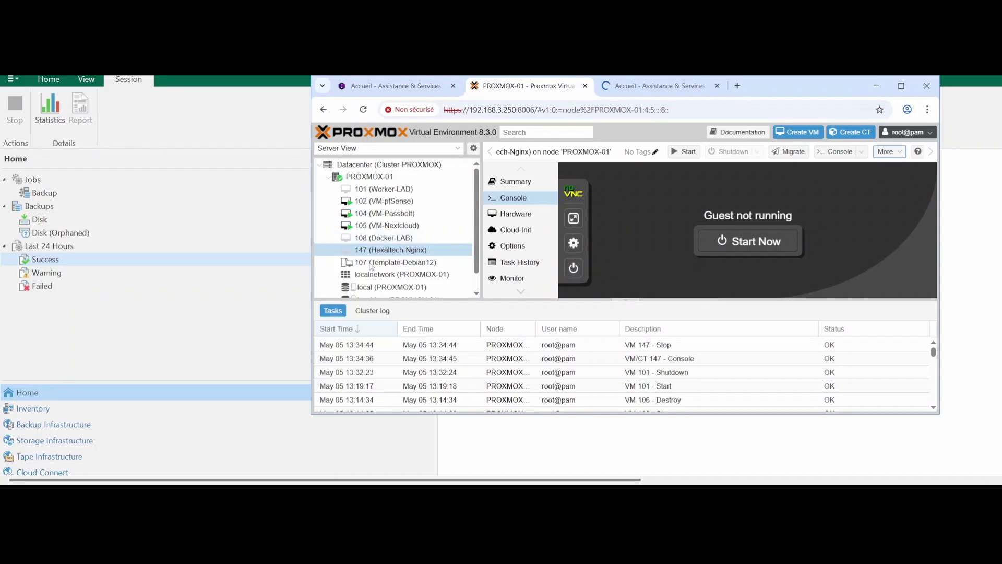
Step: Check the hexaltech.fr page again for availability after removing the Hexaltech-Nginx VM
{"action": "left_click", "coordinate": [639, 86]}
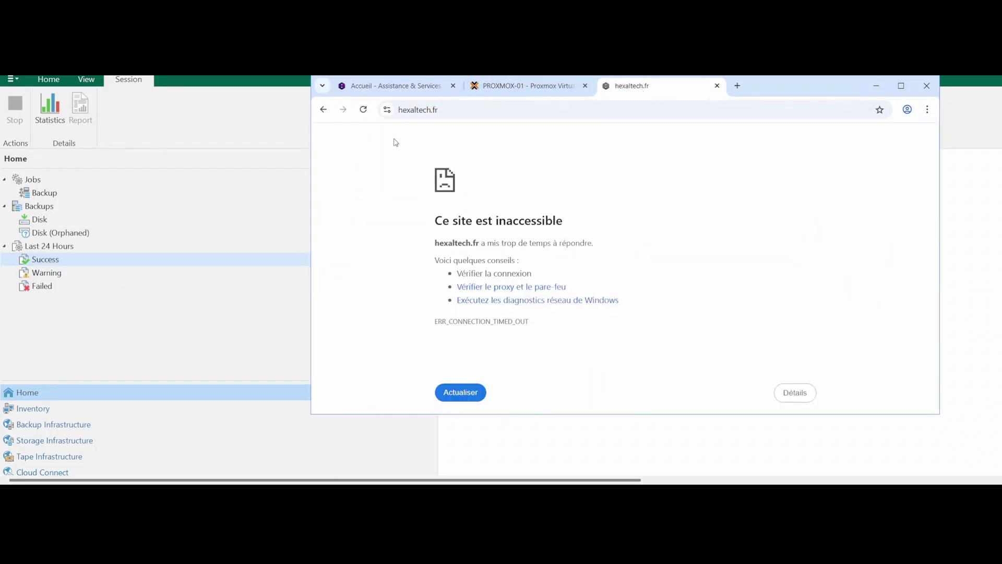
{"action": "key", "text": "ctrl+a"}
{"action": "left_click", "coordinate": [405, 170]}
Step: Switch to Veeam and start an entire machine restore from a Proxmox VE backup
{"action": "left_click", "coordinate": [152, 465]}
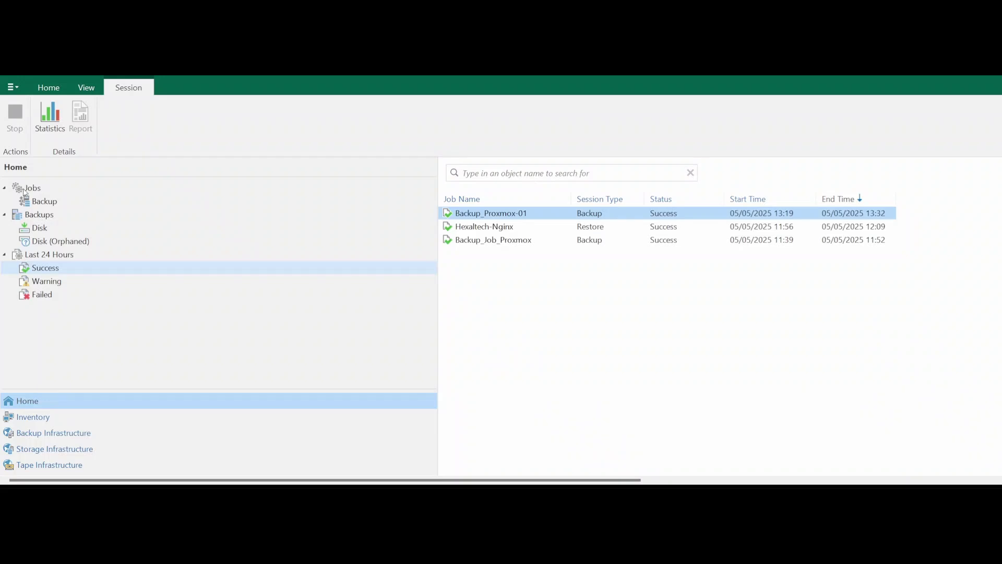
{"action": "left_click", "coordinate": [44, 189]}
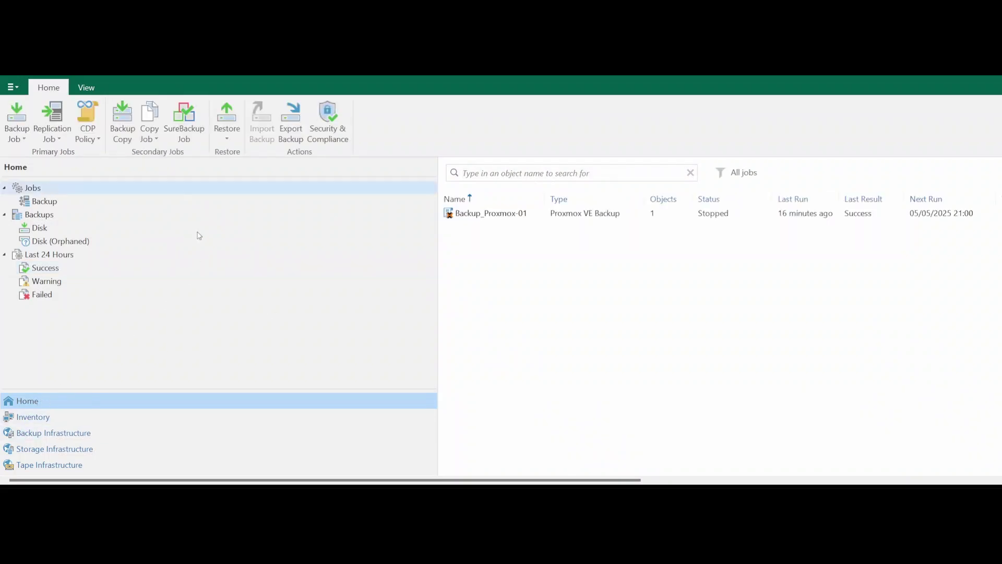
{"action": "left_click", "coordinate": [225, 133]}
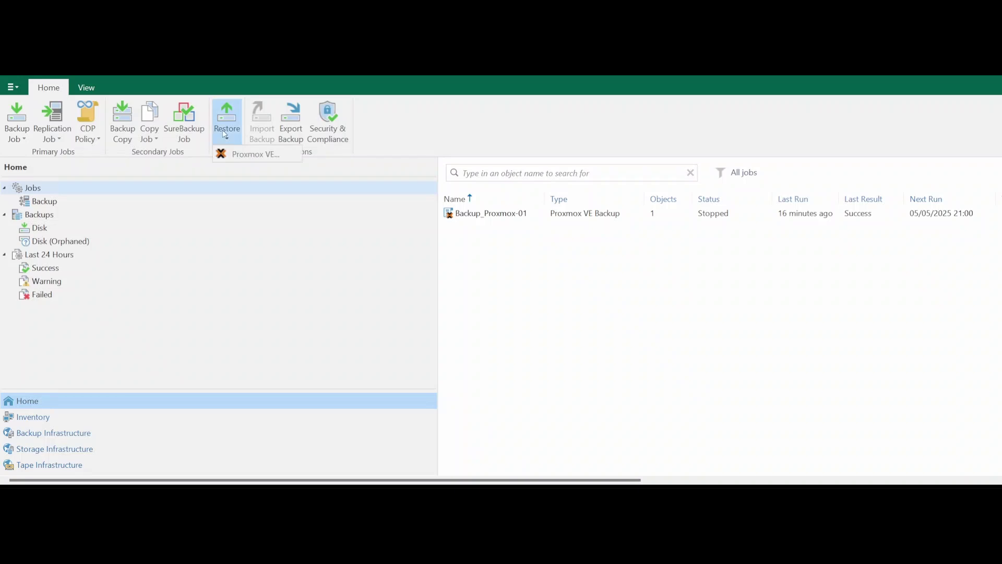
{"action": "left_click", "coordinate": [275, 158]}
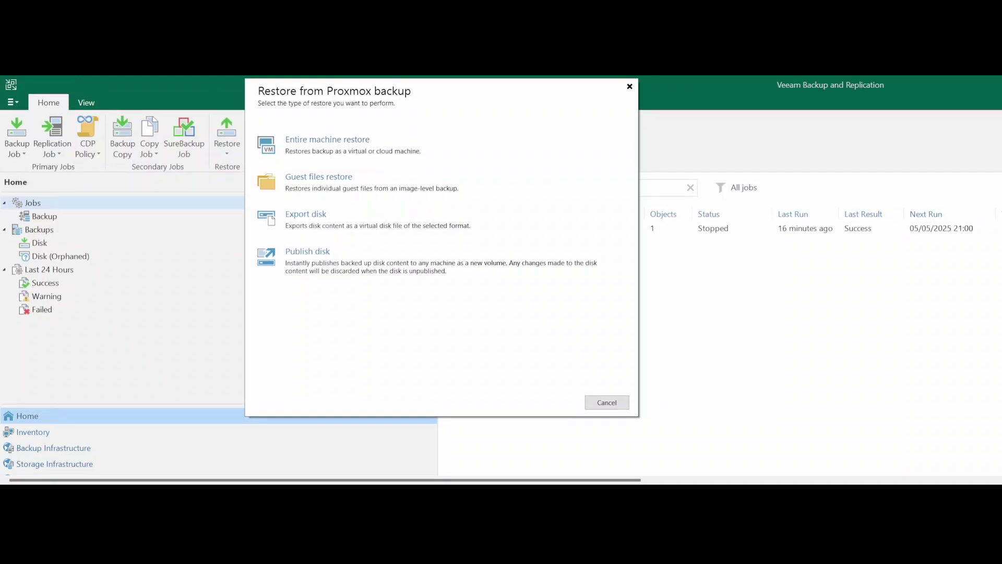
{"action": "left_click", "coordinate": [341, 156]}
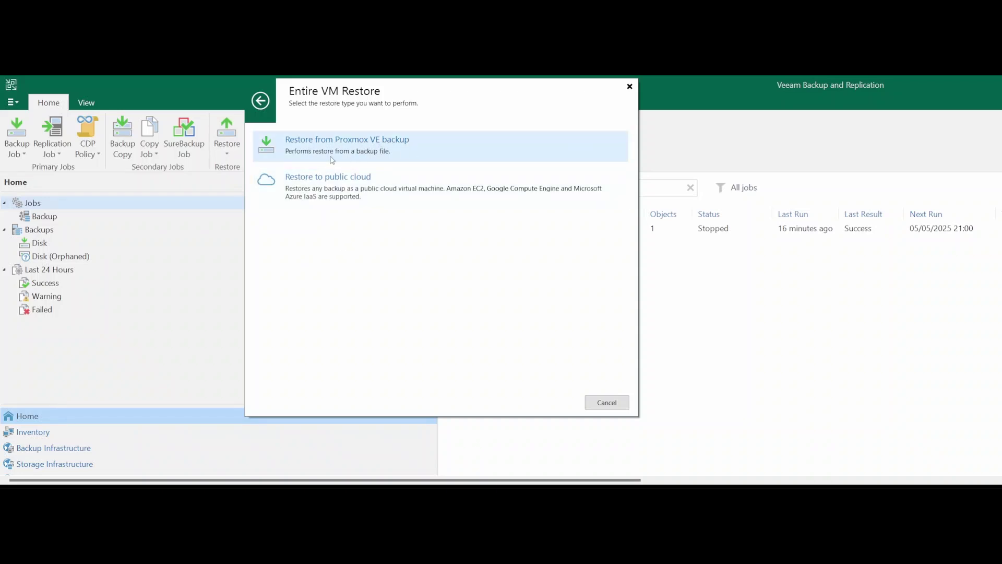
{"action": "left_click", "coordinate": [356, 154]}
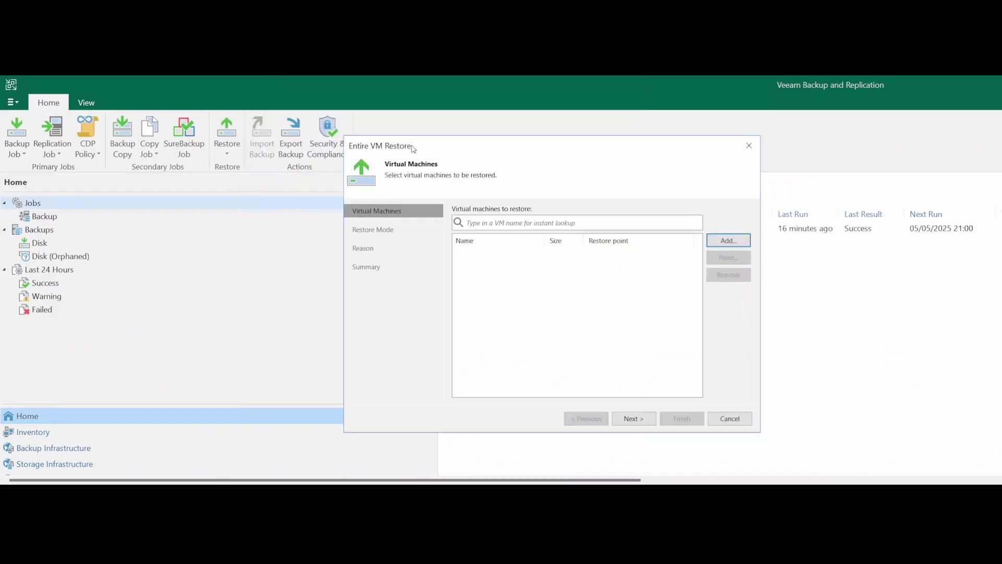
Step: Add Hexaltech-Nginx from the Backup_Job_Proxmox backup as the machine to restore, and continue to the restore mode
{"action": "left_click", "coordinate": [729, 241]}
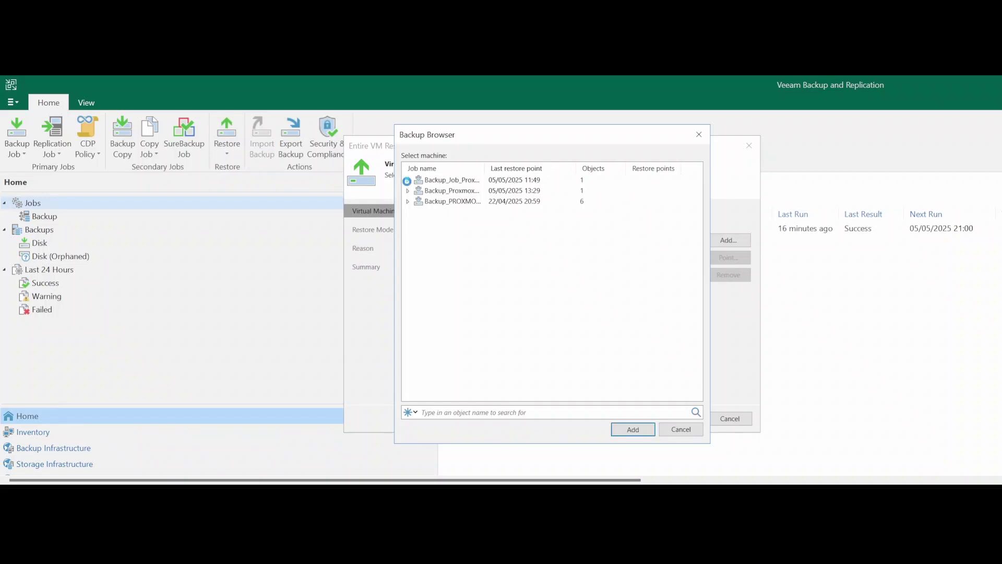
{"action": "left_click", "coordinate": [408, 179]}
{"action": "left_click", "coordinate": [458, 194]}
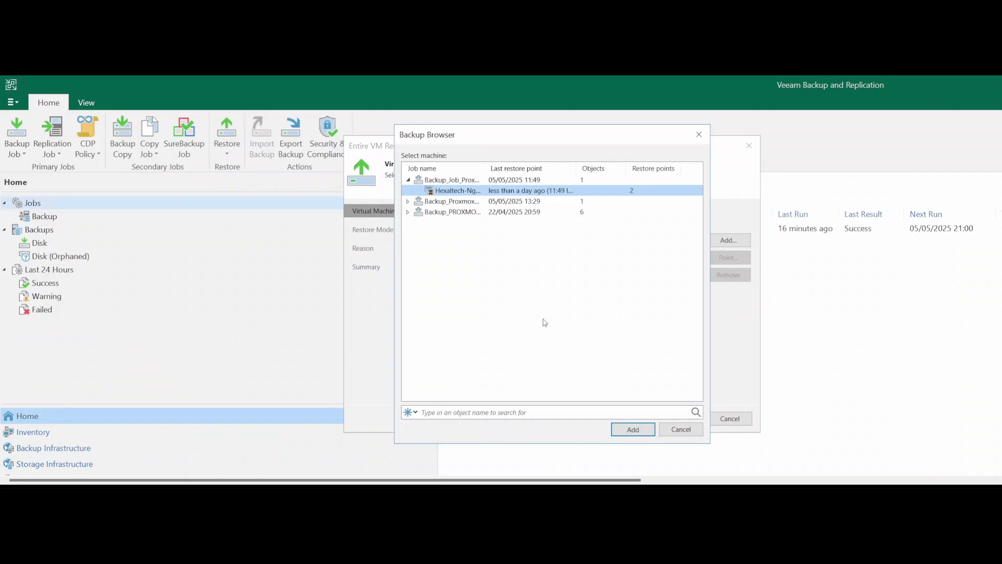
{"action": "left_click", "coordinate": [634, 430]}
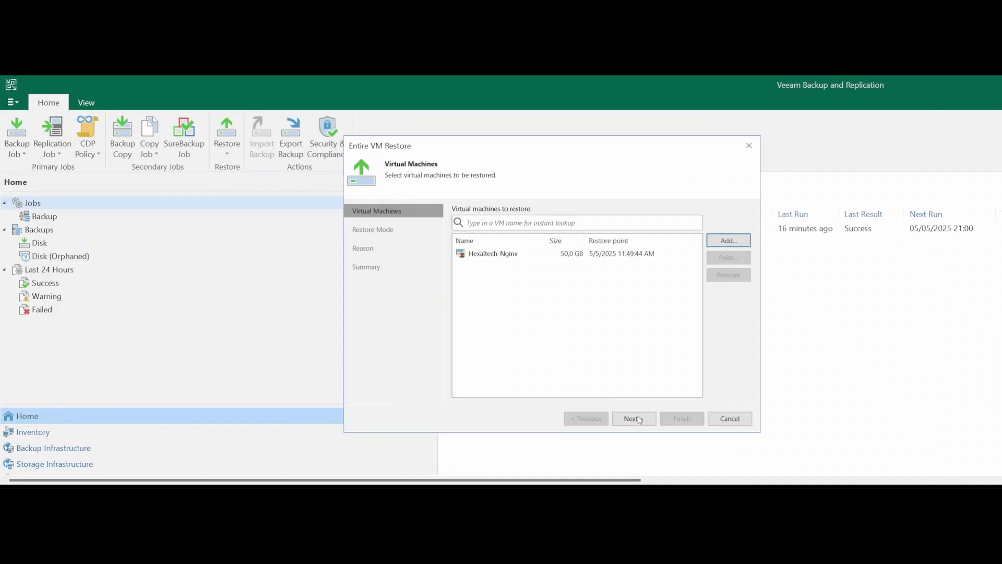
{"action": "left_click", "coordinate": [639, 419]}
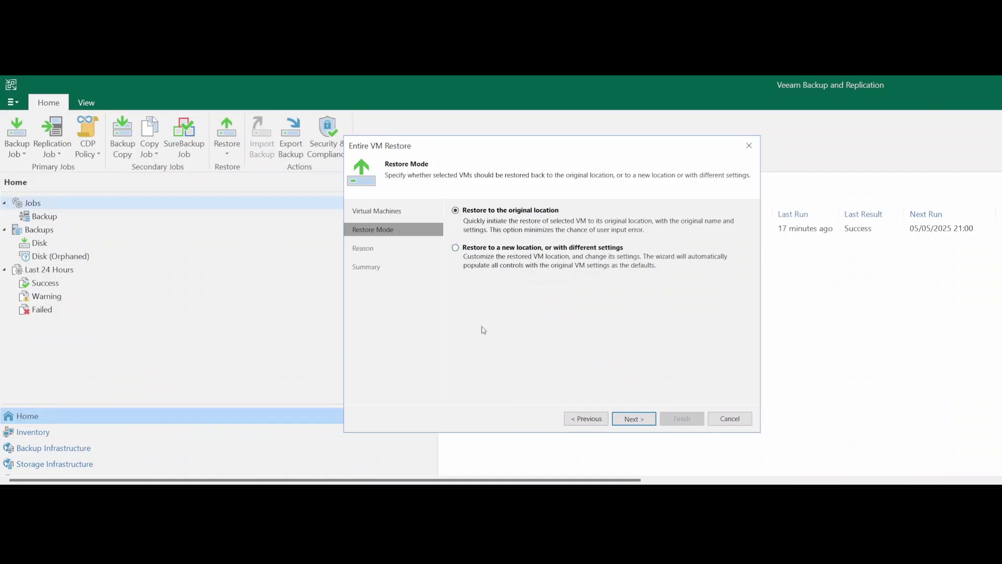
Step: Compare the two restore modes and choose to restore the VM to its original location
{"action": "left_click", "coordinate": [510, 250]}
{"action": "left_click", "coordinate": [485, 213]}
{"action": "left_click", "coordinate": [456, 248]}
{"action": "left_click", "coordinate": [495, 215]}
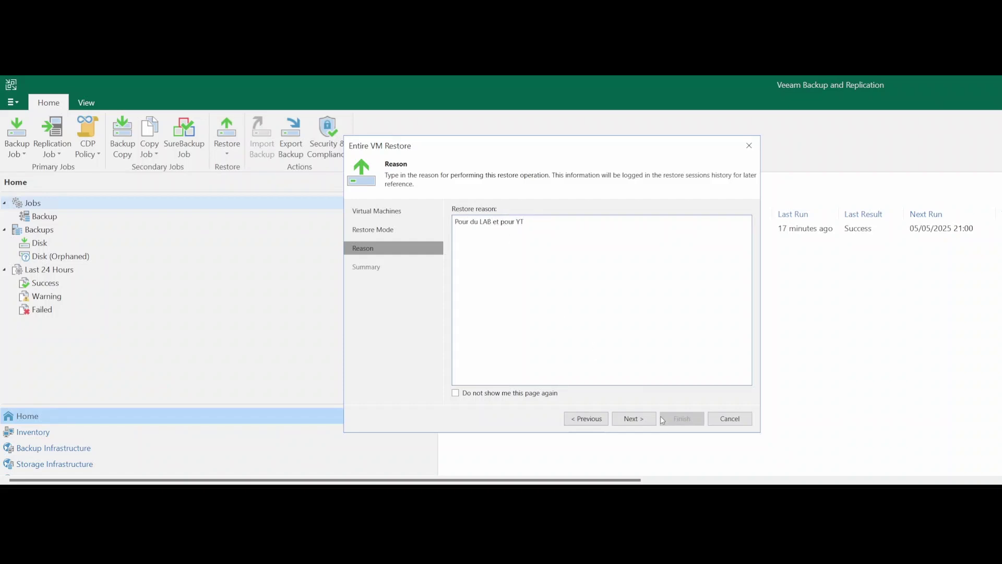
Step: Keep the restore reason, enable powering on the target VM after restoring, and start the Hexaltech-Nginx restore
{"action": "left_click", "coordinate": [646, 419]}
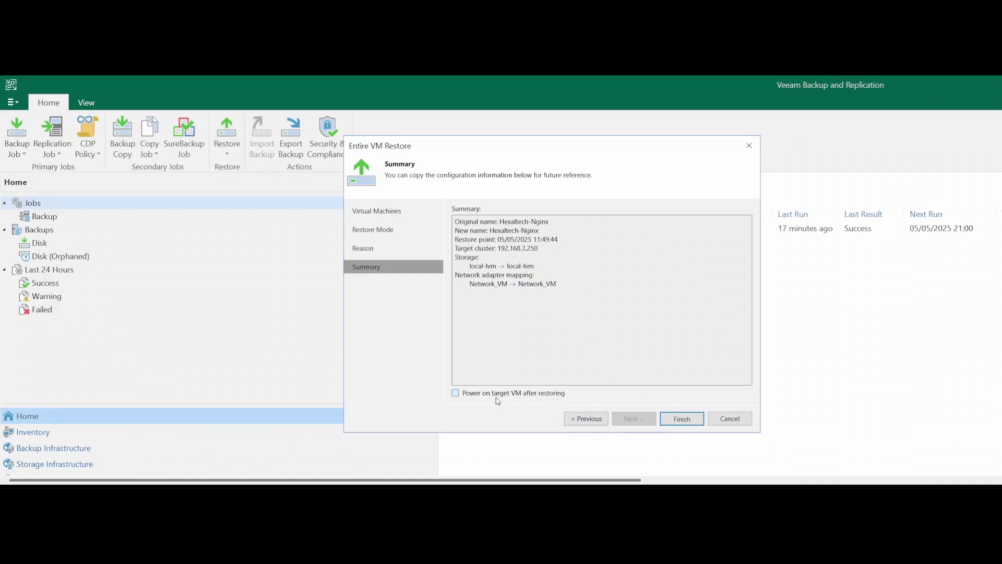
{"action": "left_click", "coordinate": [464, 393]}
{"action": "left_click", "coordinate": [685, 419]}
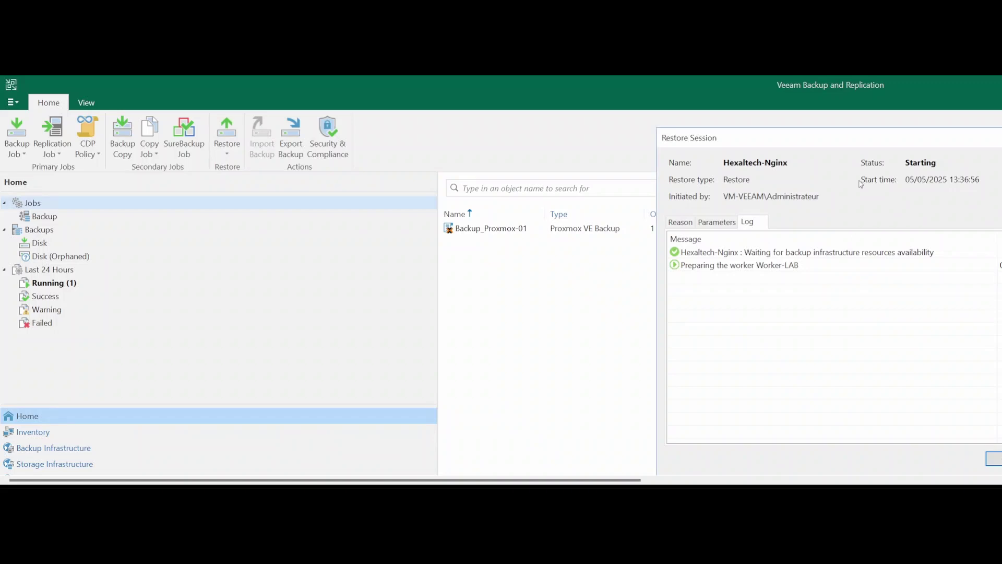
Step: Move and widen the Restore Session window to follow the Hexaltech-Nginx log and the Worker-LAB preparation
{"action": "left_click_drag", "start_coordinate": [811, 130], "coordinate": [811, 124]}
{"action": "left_click_drag", "start_coordinate": [663, 131], "coordinate": [477, 132]}
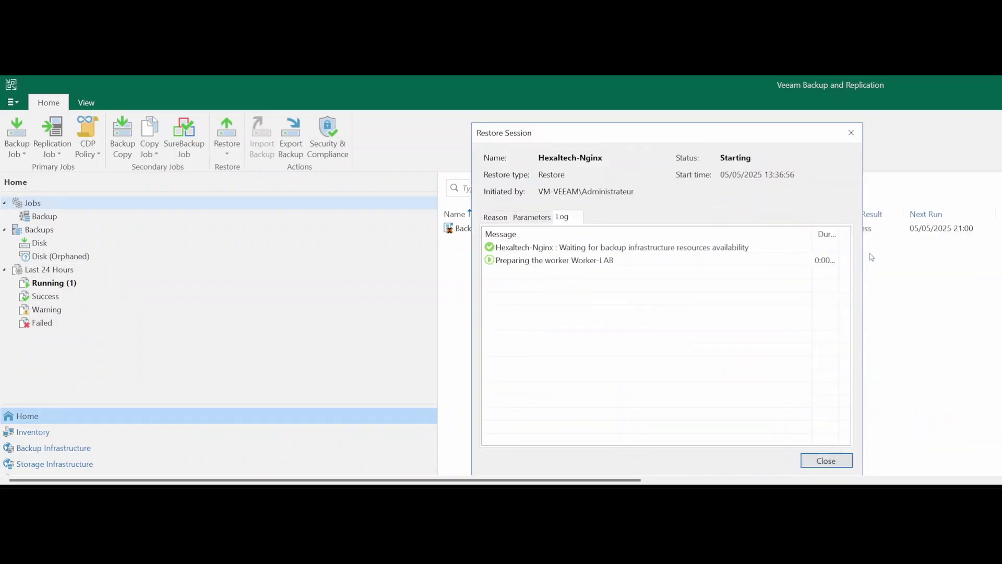
{"action": "left_click_drag", "start_coordinate": [864, 249], "coordinate": [959, 250]}
{"action": "left_click_drag", "start_coordinate": [734, 128], "coordinate": [725, 125]}
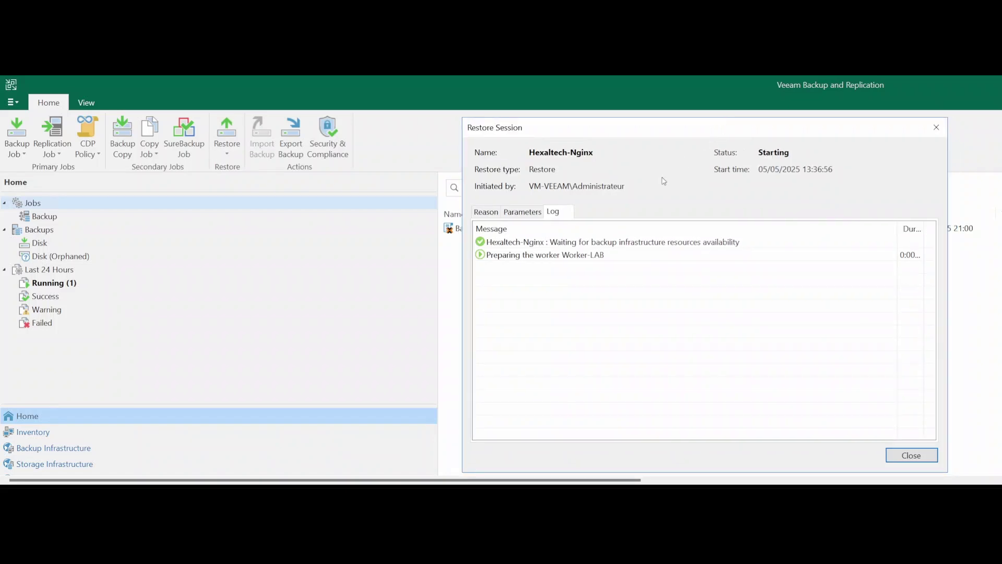
{"action": "left_click", "coordinate": [554, 260]}
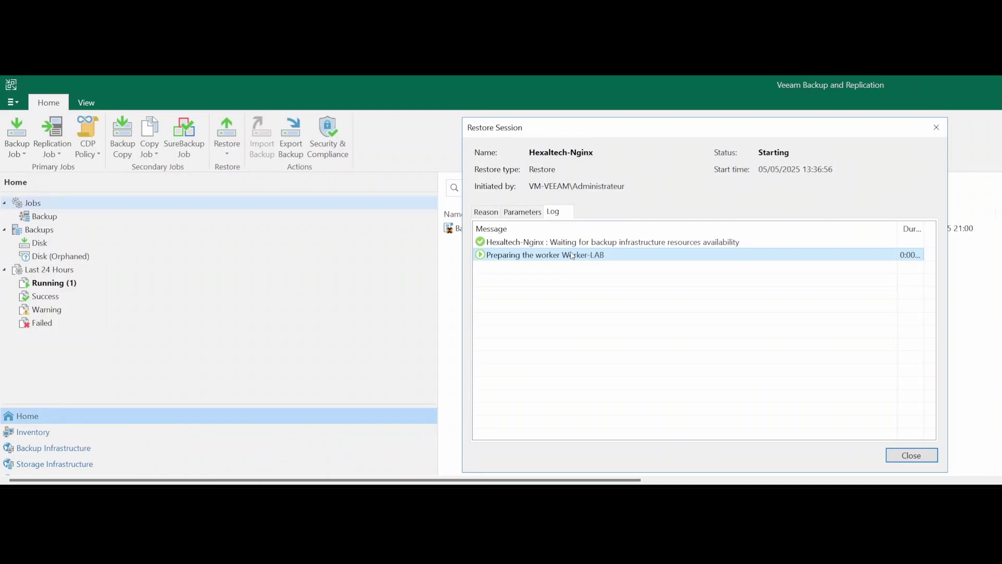
{"action": "left_click_drag", "start_coordinate": [728, 130], "coordinate": [709, 124]}
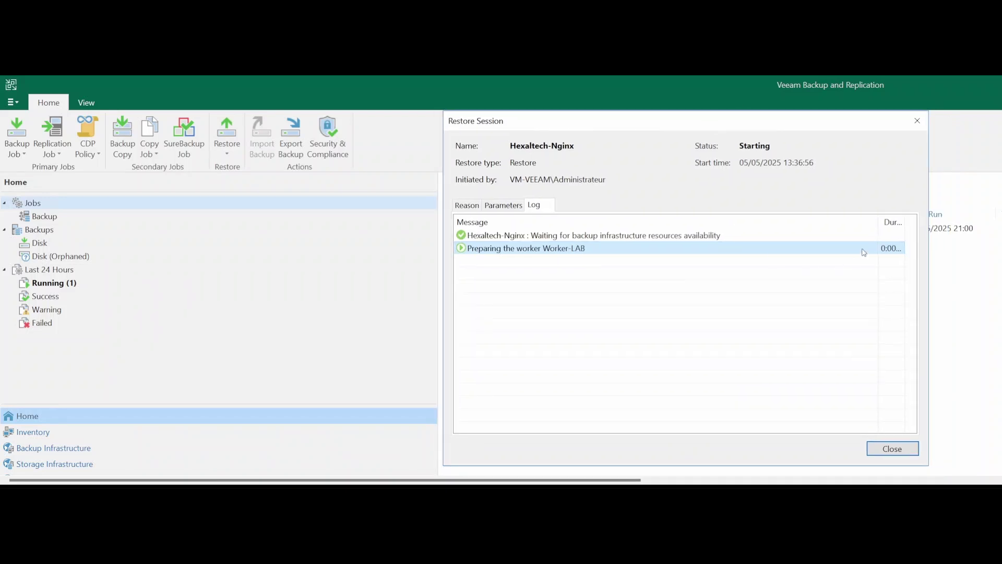
{"action": "left_click_drag", "start_coordinate": [932, 243], "coordinate": [958, 243]}
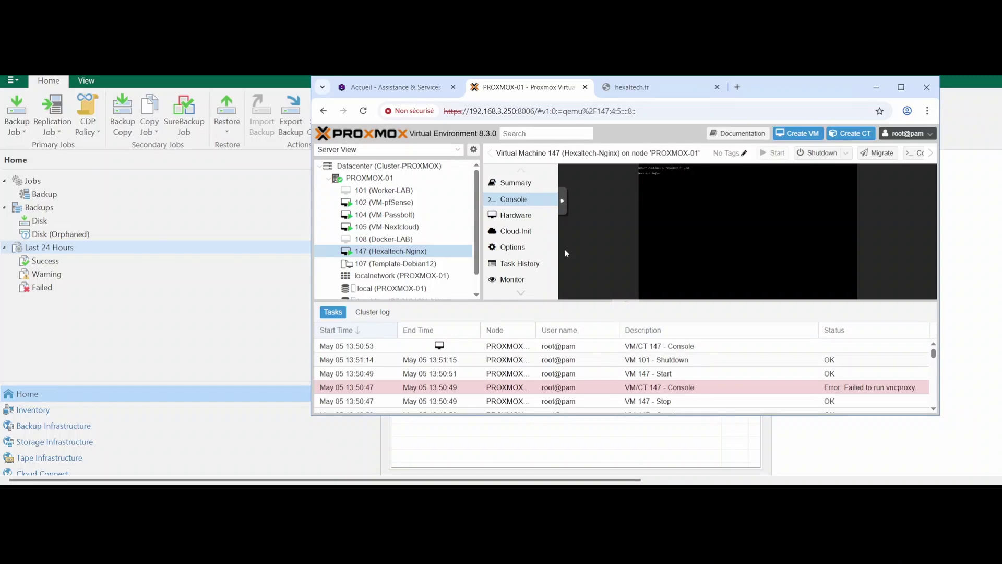
Step: Reload the hexaltech.fr page to check its availability after the restore, and return to the Proxmox VM console
{"action": "left_click", "coordinate": [656, 89]}
{"action": "left_click", "coordinate": [364, 111]}
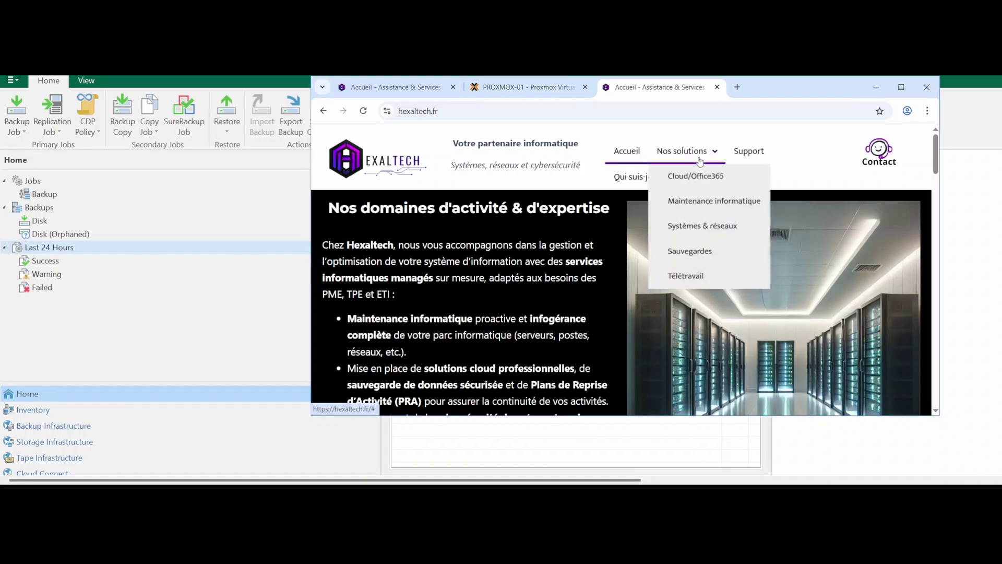
{"action": "left_click", "coordinate": [522, 87]}
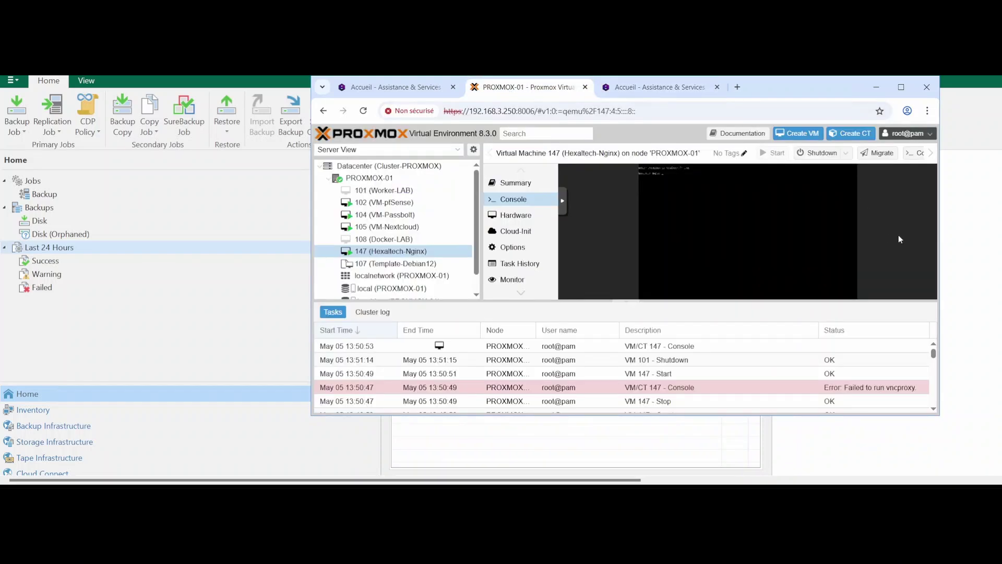
Step: Switch to Veeam, review the Hexaltech-Nginx restore session log, close it and show the backup jobs
{"action": "left_click", "coordinate": [536, 454]}
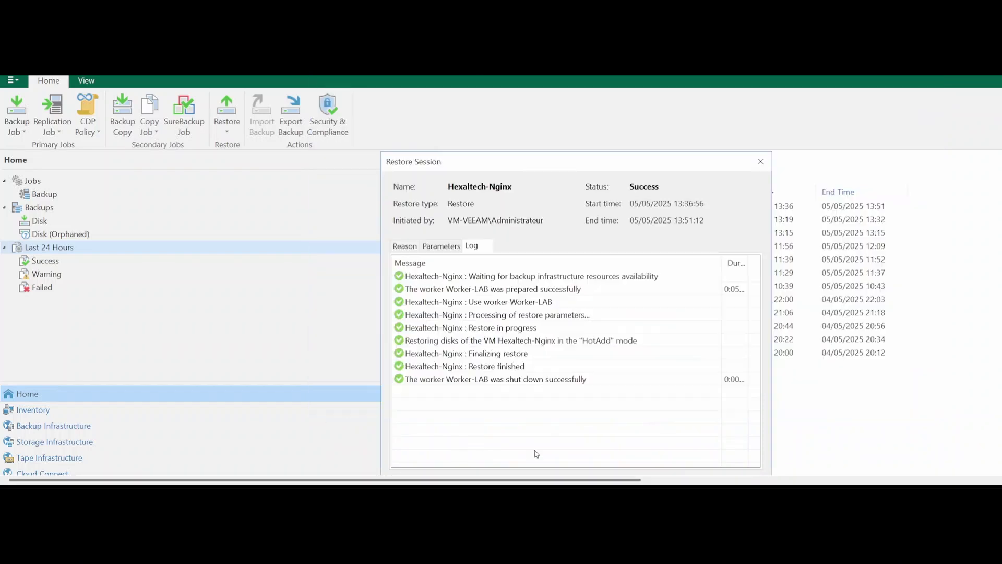
{"action": "left_click_drag", "start_coordinate": [498, 164], "coordinate": [493, 131]}
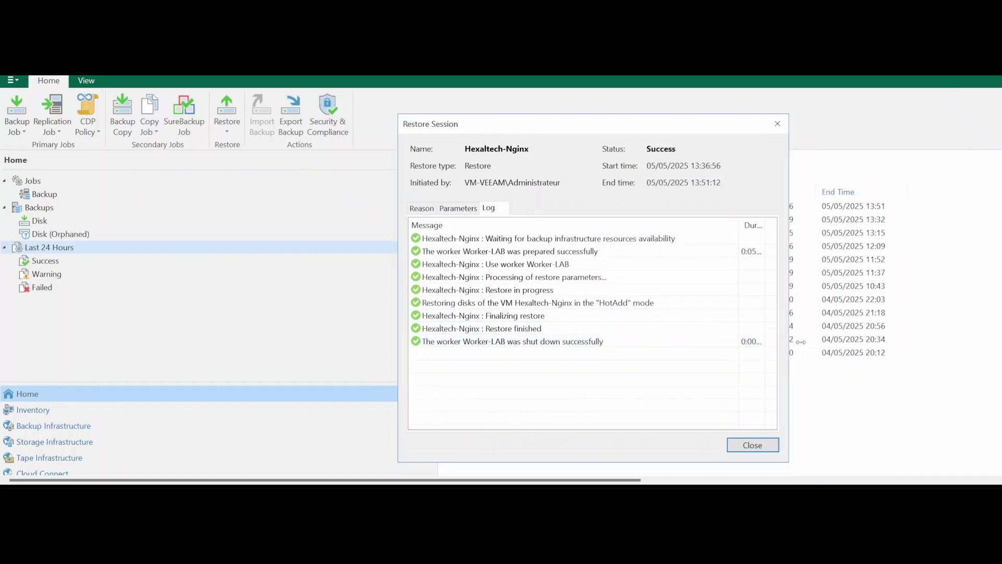
{"action": "left_click_drag", "start_coordinate": [788, 343], "coordinate": [914, 349]}
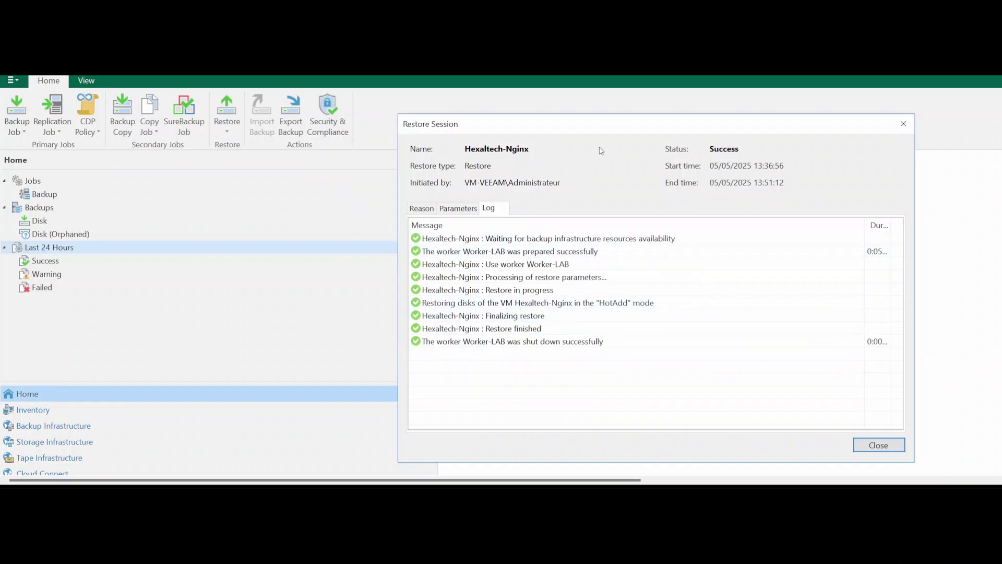
{"action": "left_click_drag", "start_coordinate": [608, 128], "coordinate": [597, 128]}
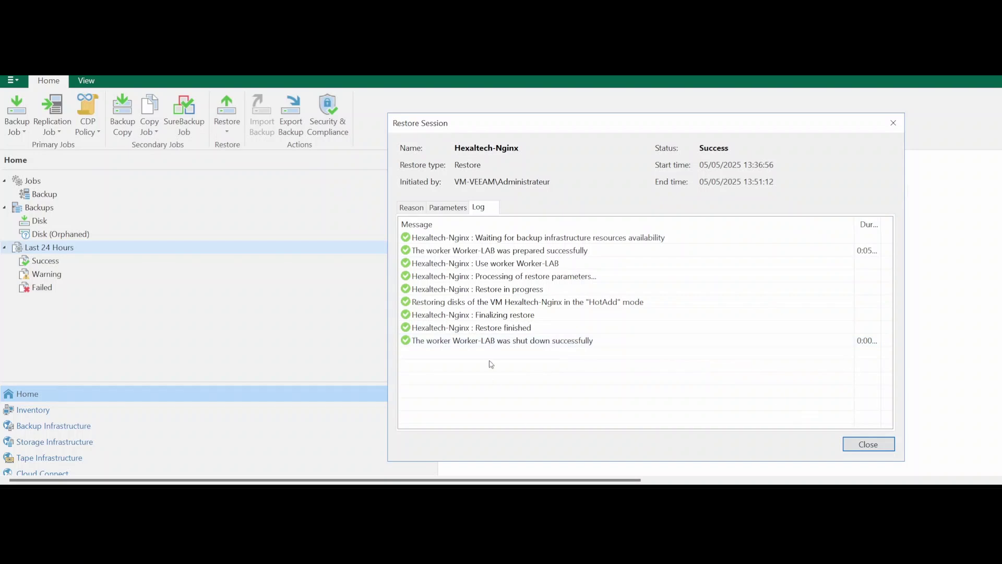
{"action": "left_click", "coordinate": [868, 443]}
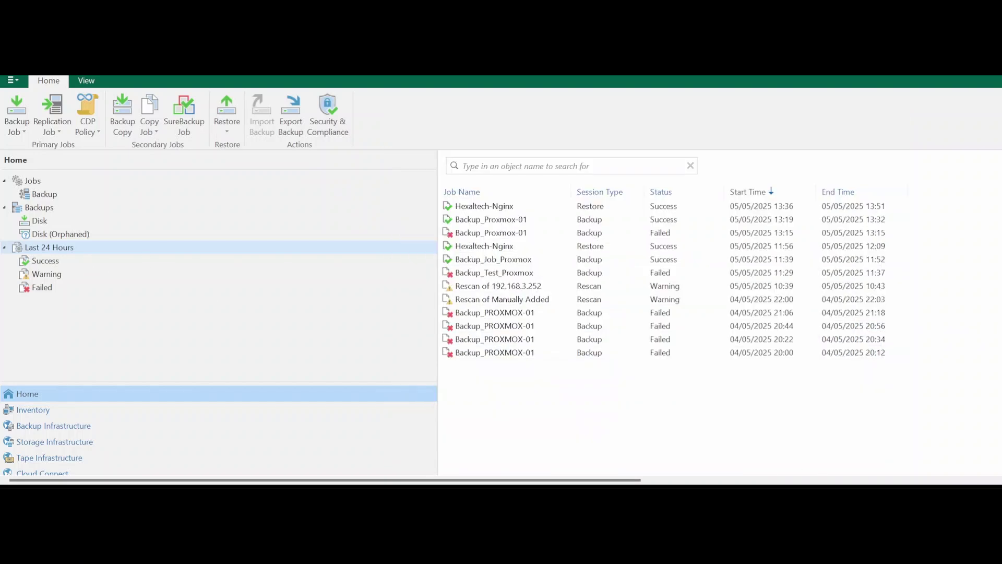
{"action": "left_click", "coordinate": [38, 193]}
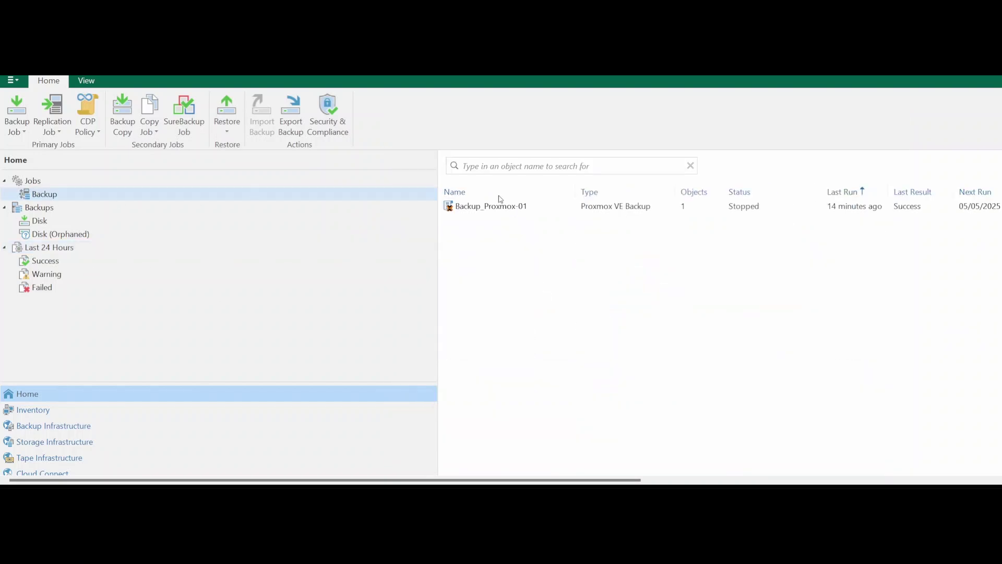